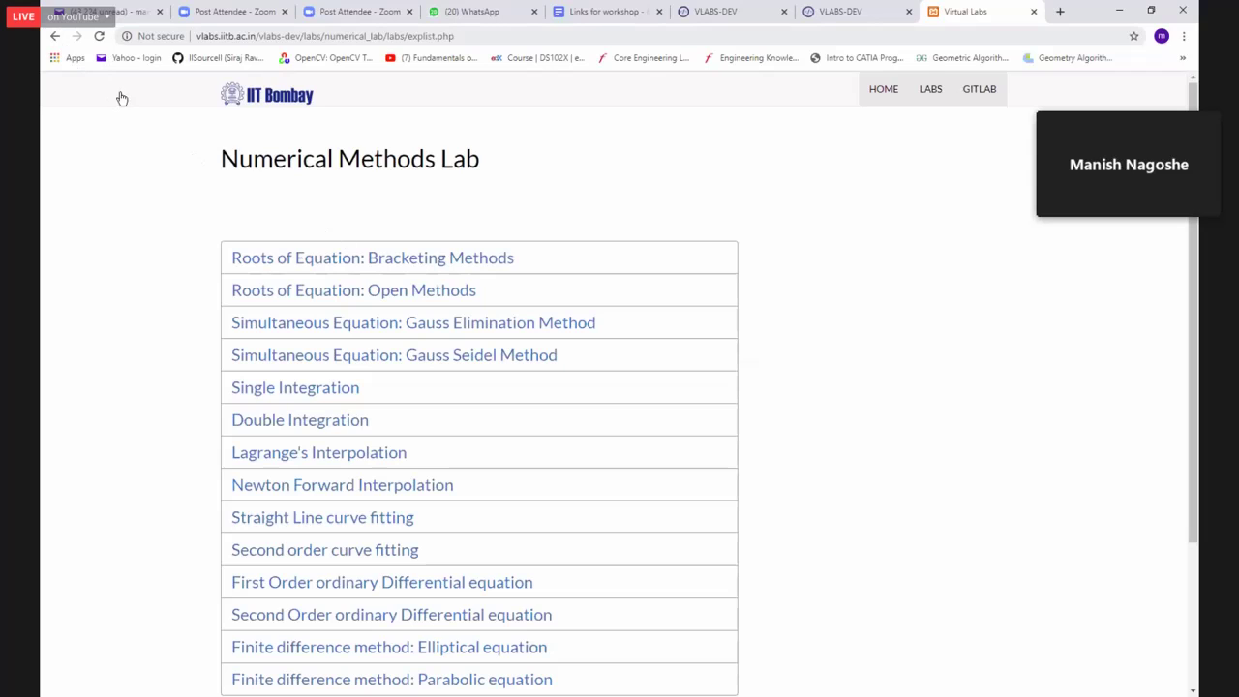
# Return to Approved Labs, then choose Labs Under Development from the Explore Labs menu.
pyautogui.click(60, 41)
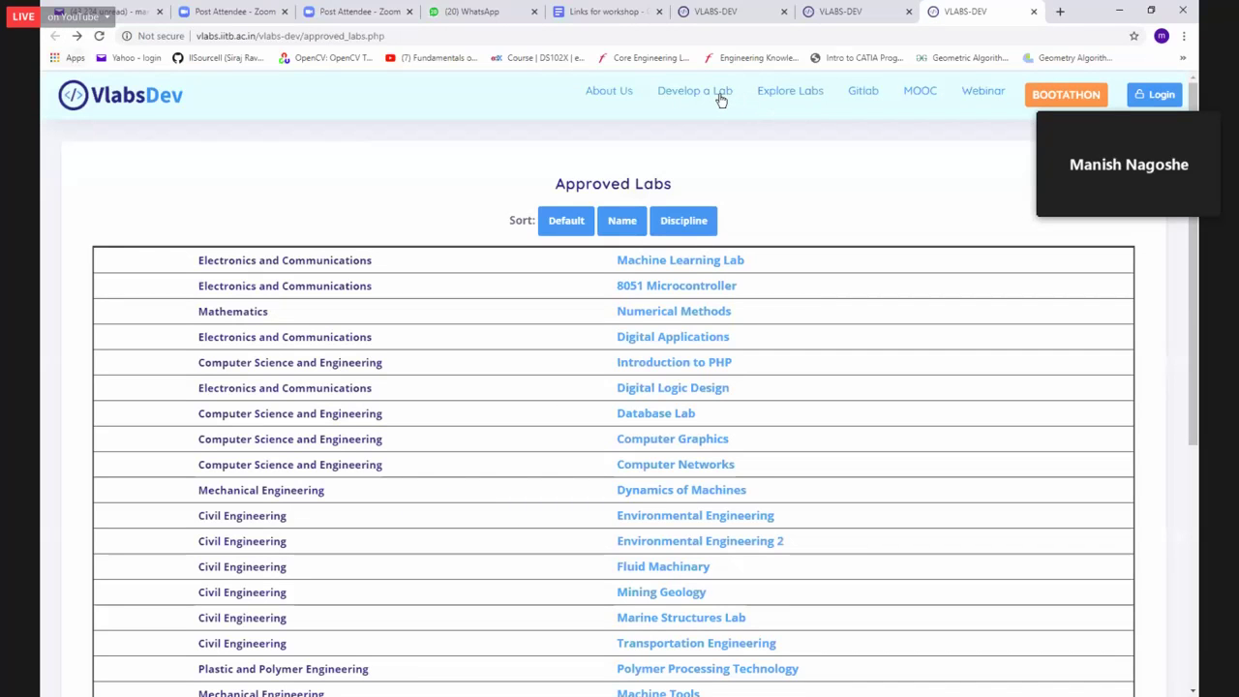
pyautogui.click(770, 97)
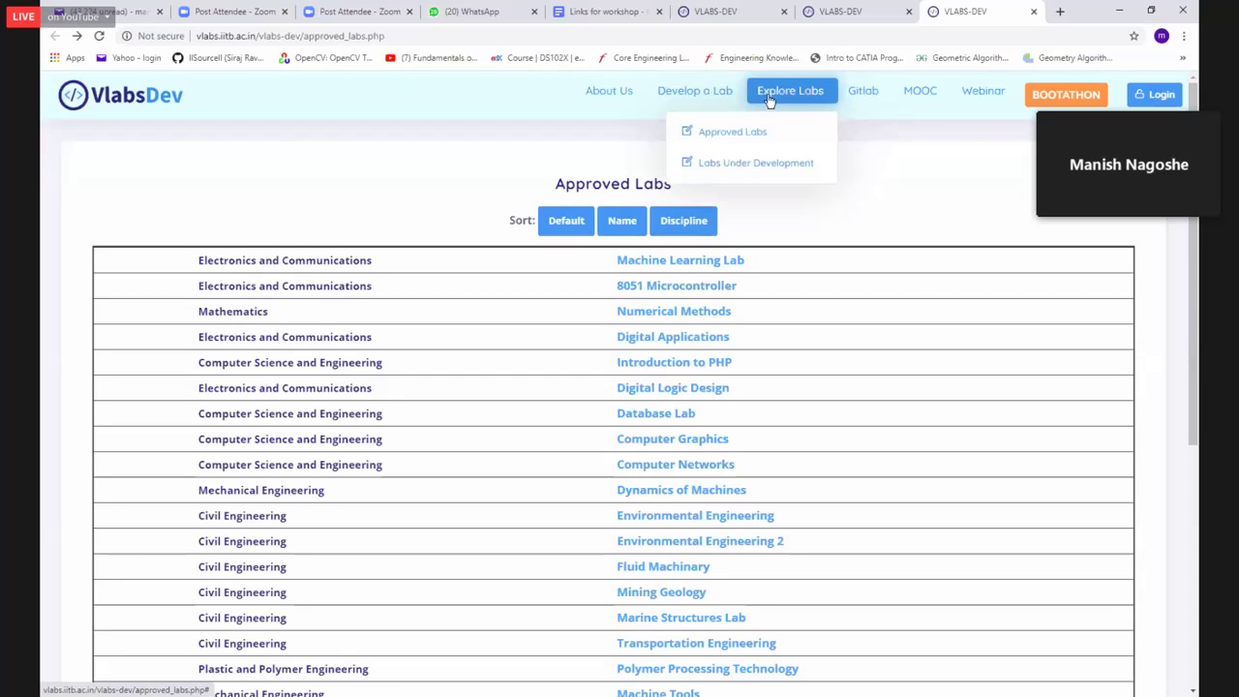
pyautogui.click(757, 165)
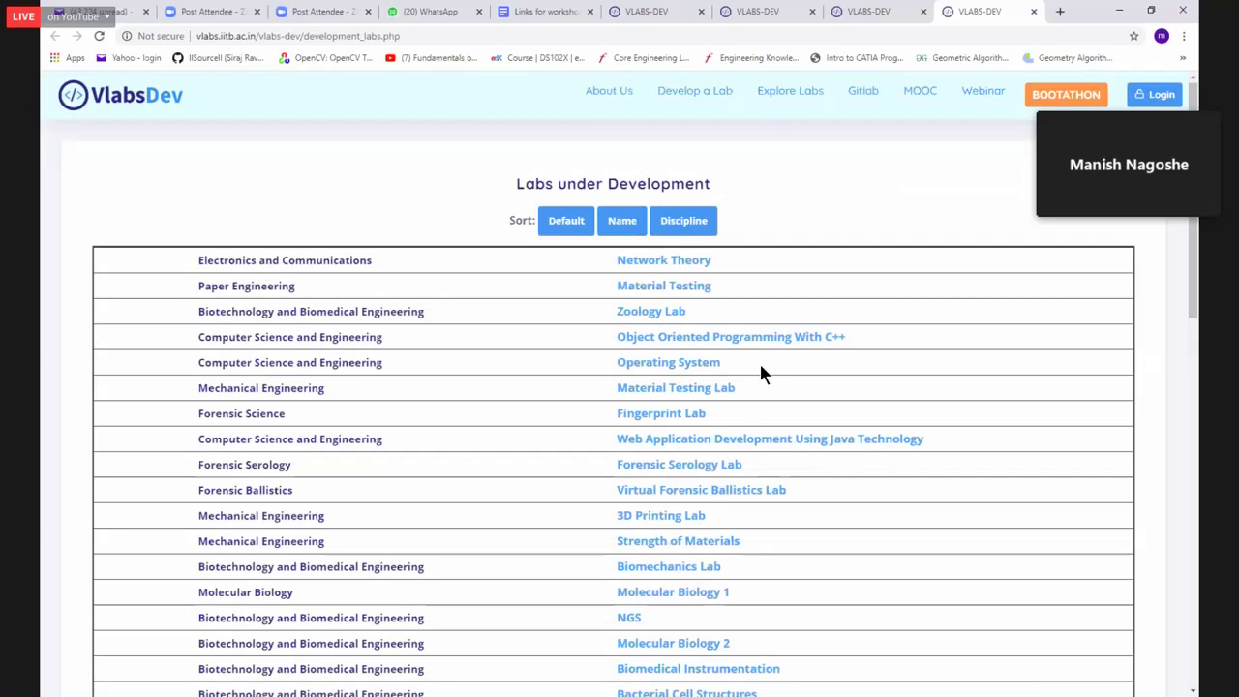
pyautogui.scroll(-1, 842, 581)
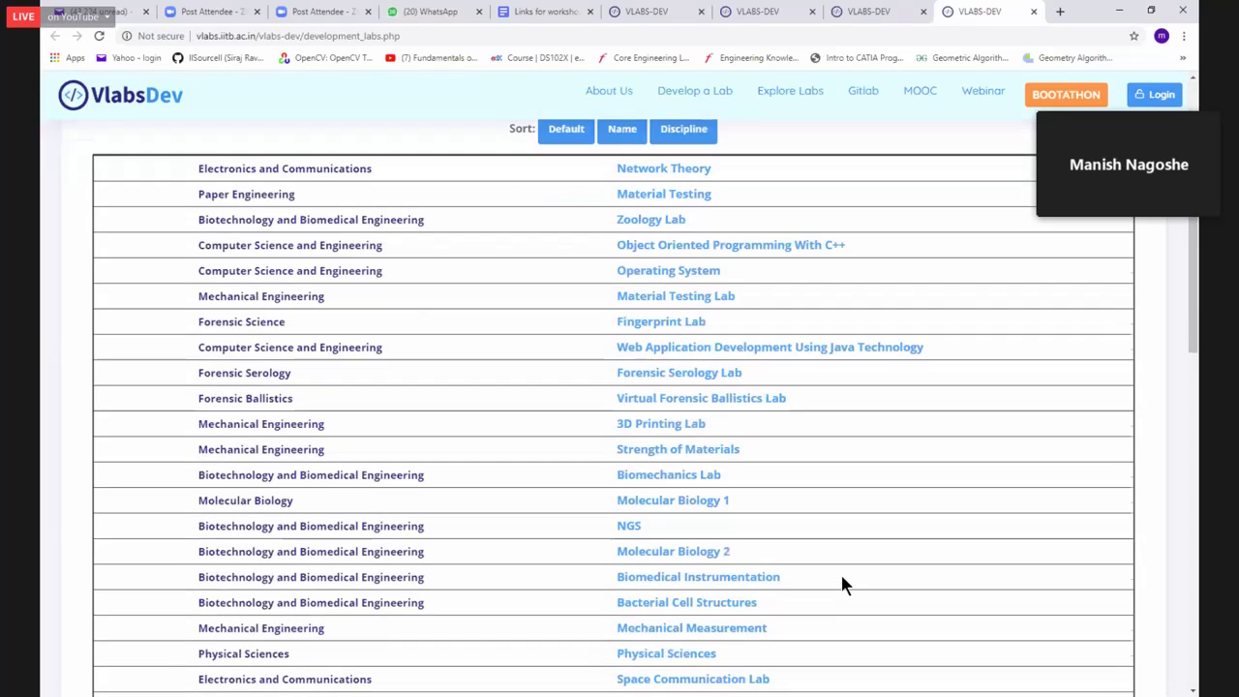
# Open Strength of Materials and pick the first simply supported beam point-load experiment from its list.
pyautogui.click(677, 451)
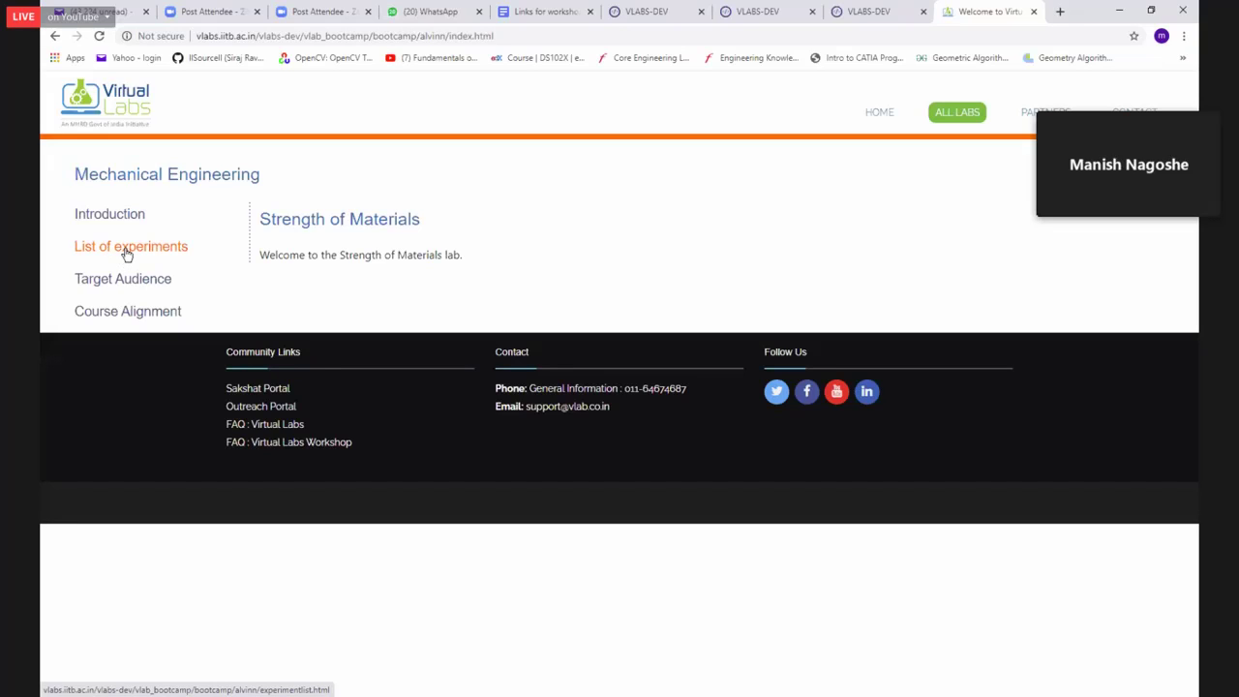
pyautogui.click(126, 250)
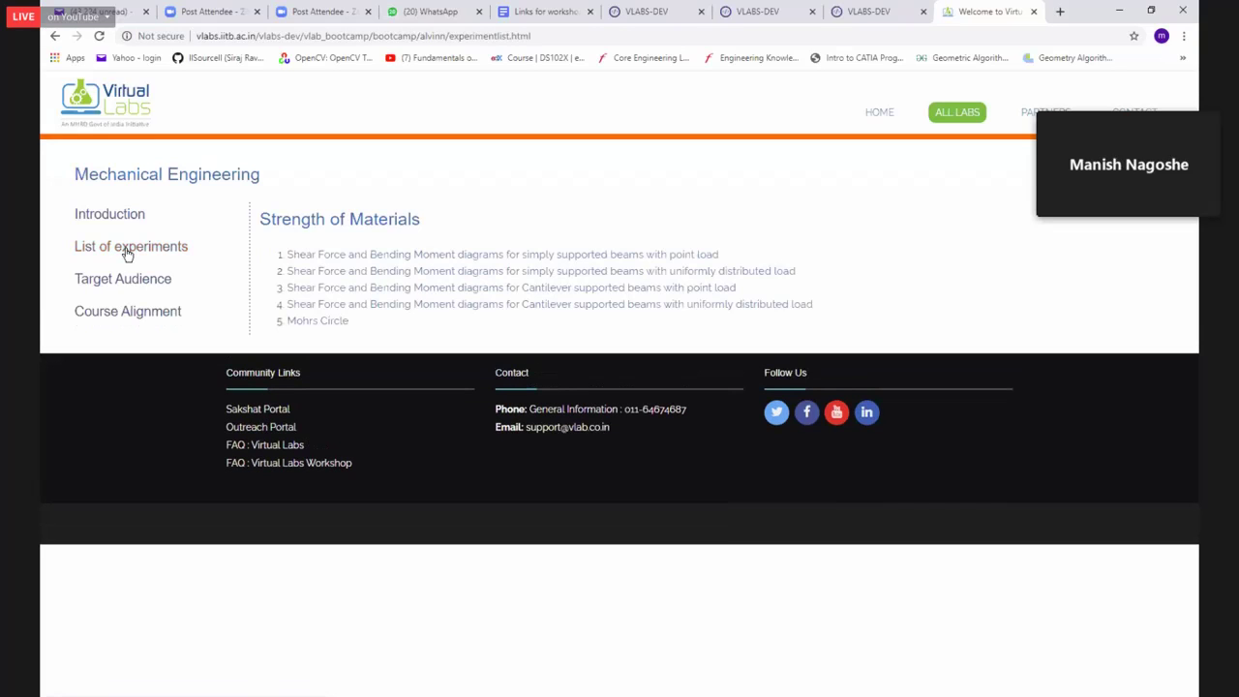
pyautogui.click(415, 252)
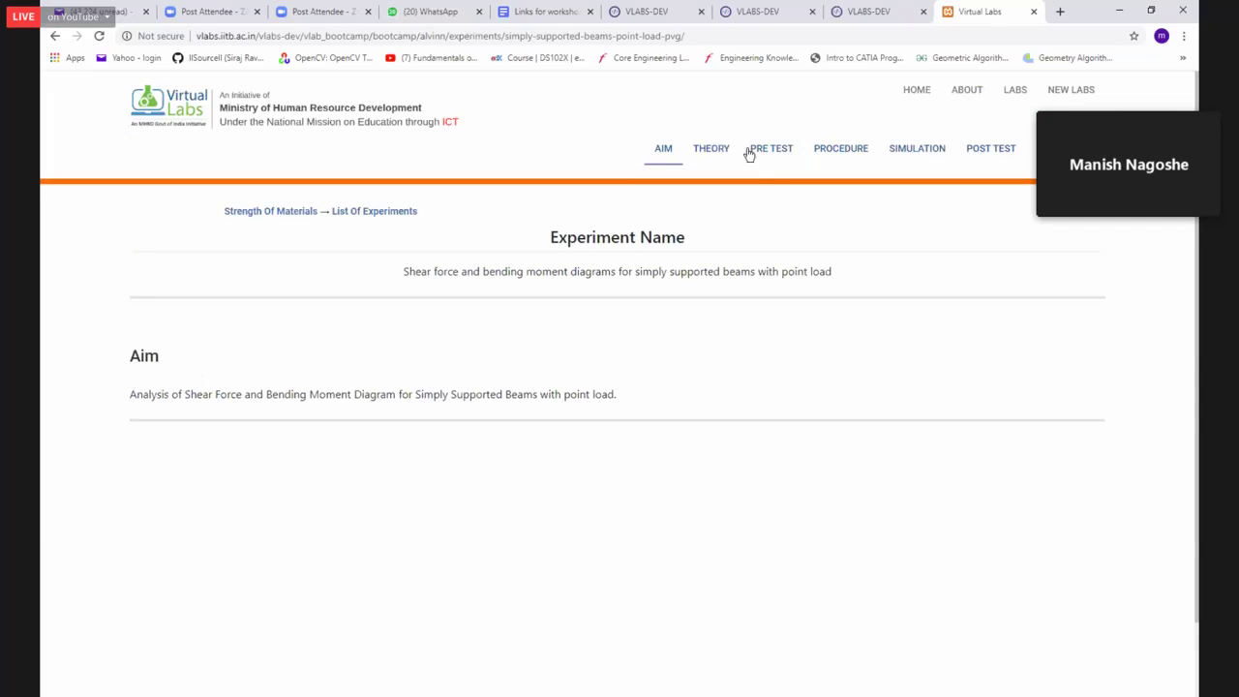
# Switch to the simulation and load Question 1, a 4 m beam with 50 kN and 45 kN loads.
pyautogui.click(911, 155)
pyautogui.scroll(-1, 497, 313)
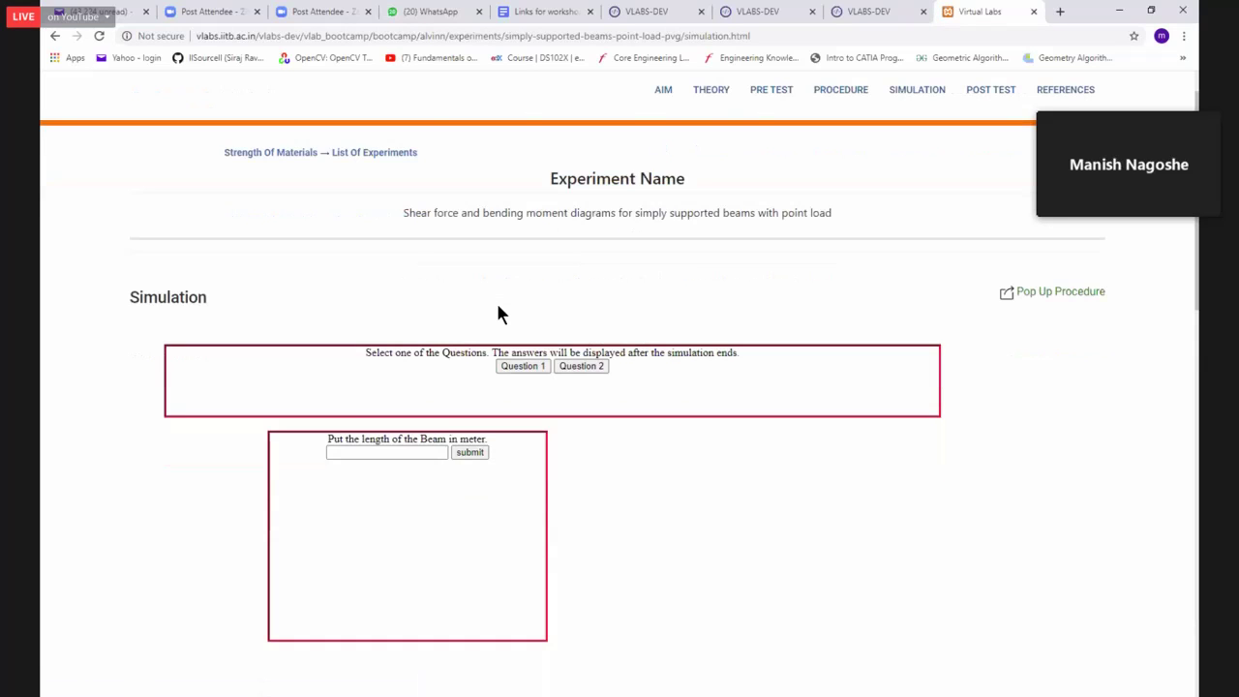
pyautogui.scroll(-1, 498, 313)
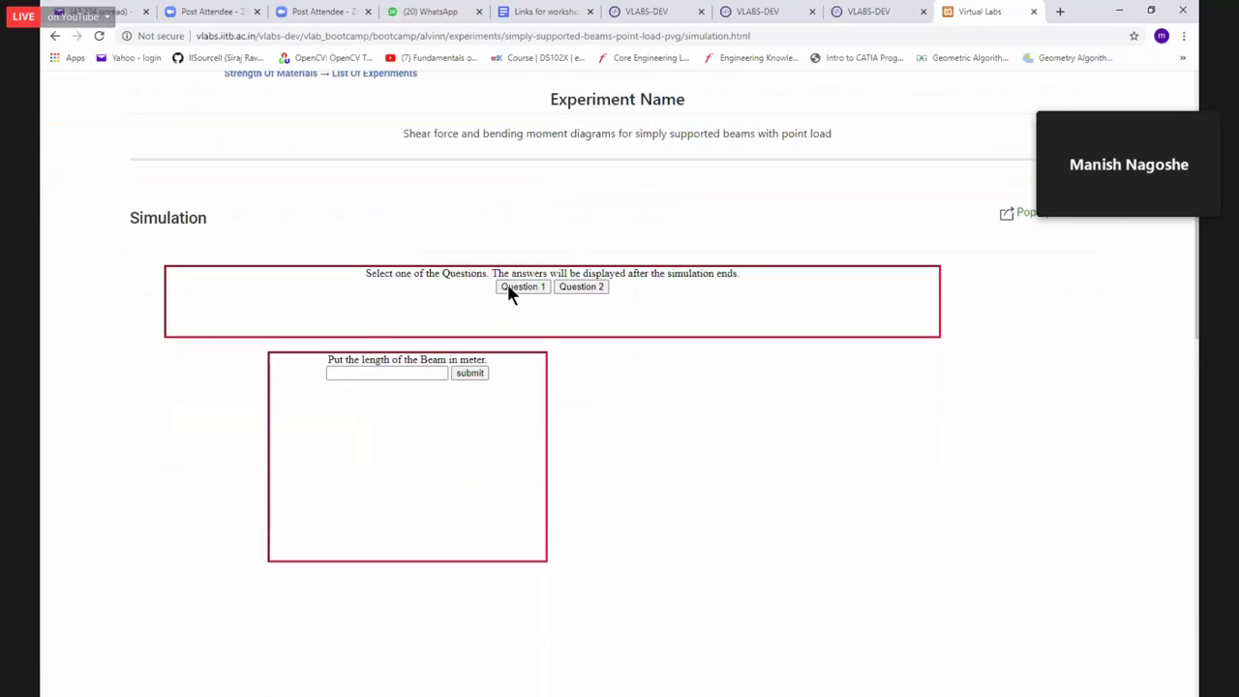
pyautogui.click(519, 289)
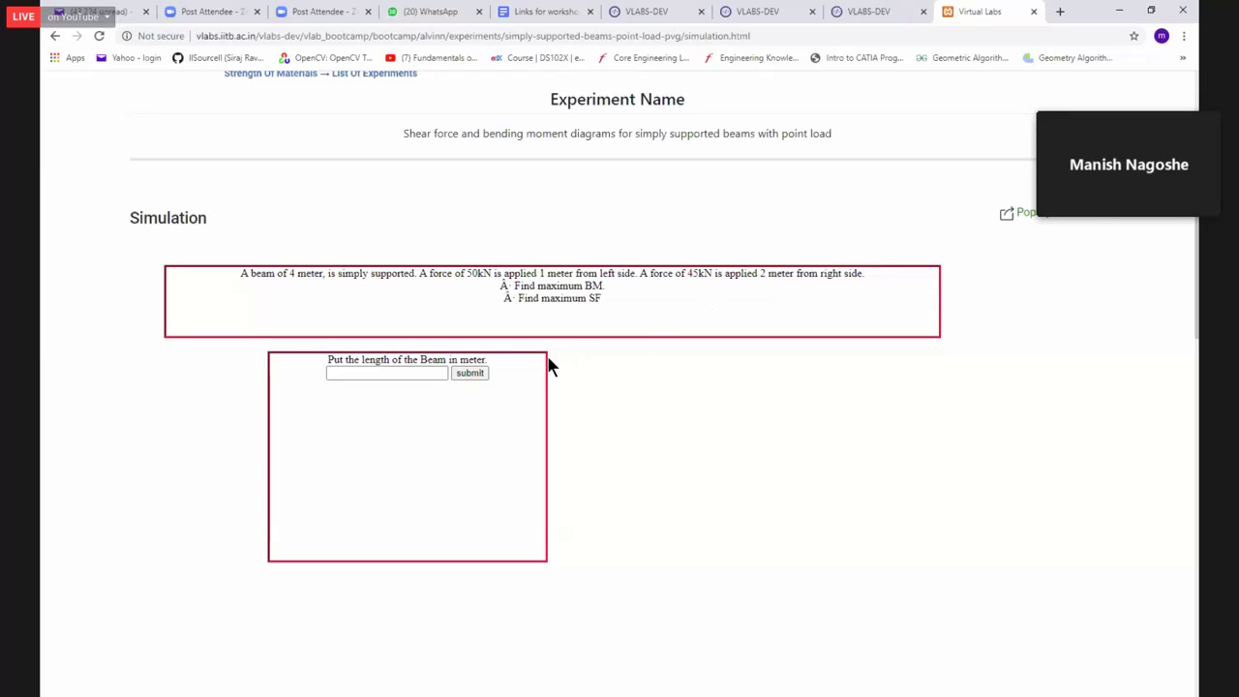
# Enter a beam length of 1 m and submit it to draw the beam.
pyautogui.click(385, 375)
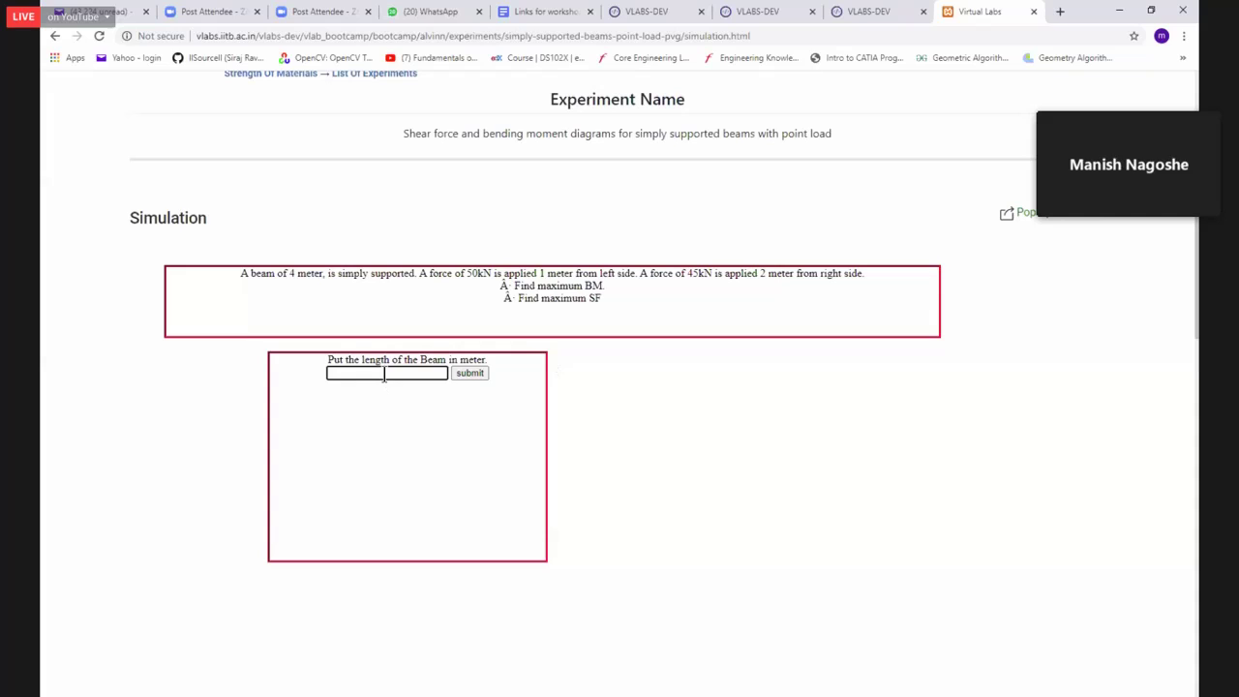
pyautogui.write('1')
pyautogui.moveTo(244, 275); pyautogui.dragTo(917, 288)
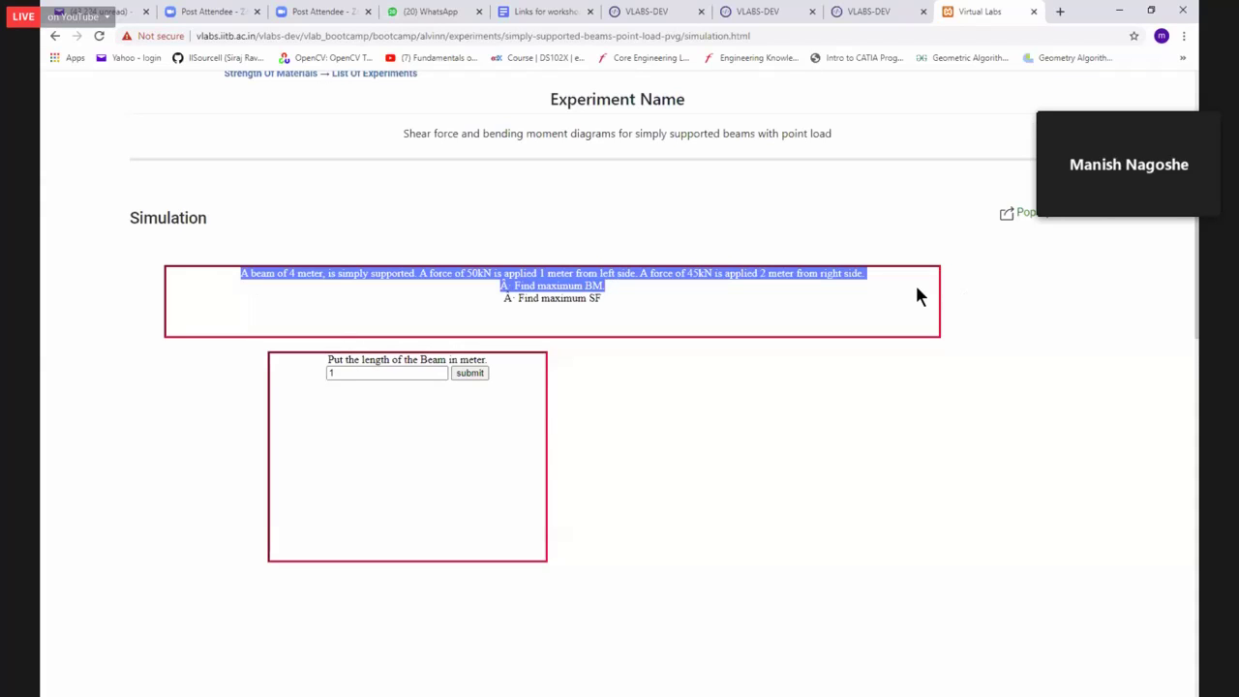
pyautogui.click(356, 370)
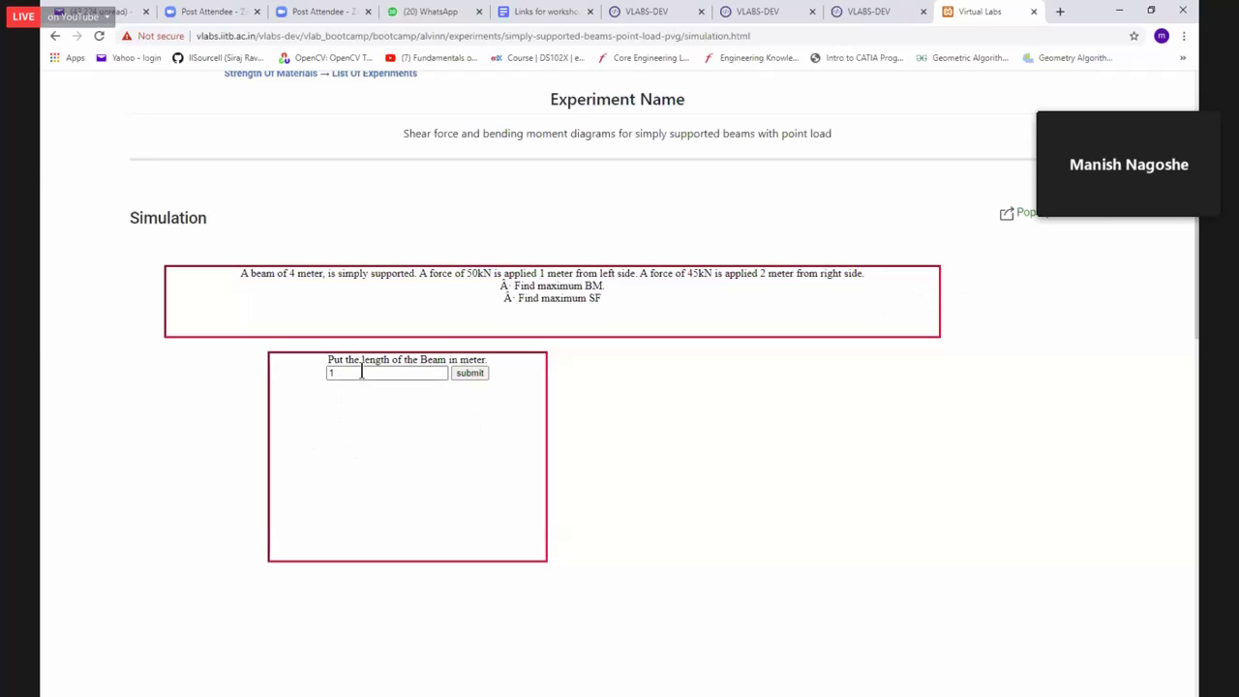
pyautogui.click(470, 374)
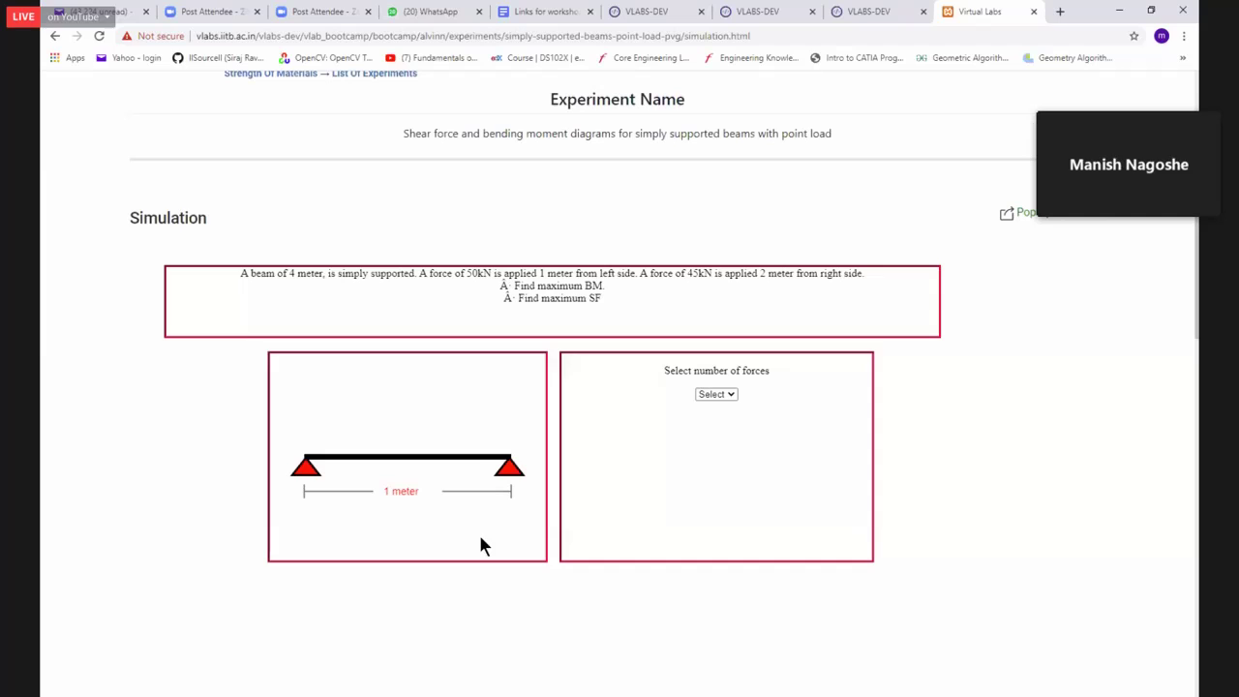
# Choose two forces and set the first one to 100 N at 0.2 m.
pyautogui.click(728, 395)
pyautogui.click(712, 432)
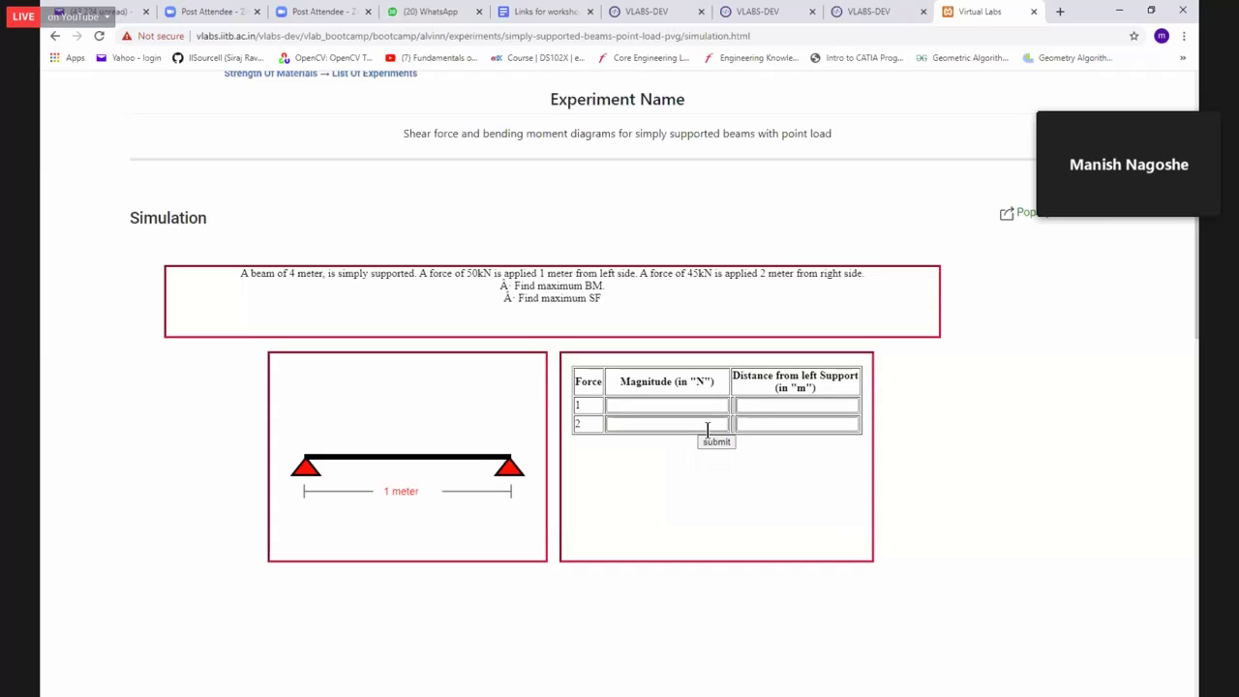
pyautogui.click(633, 406)
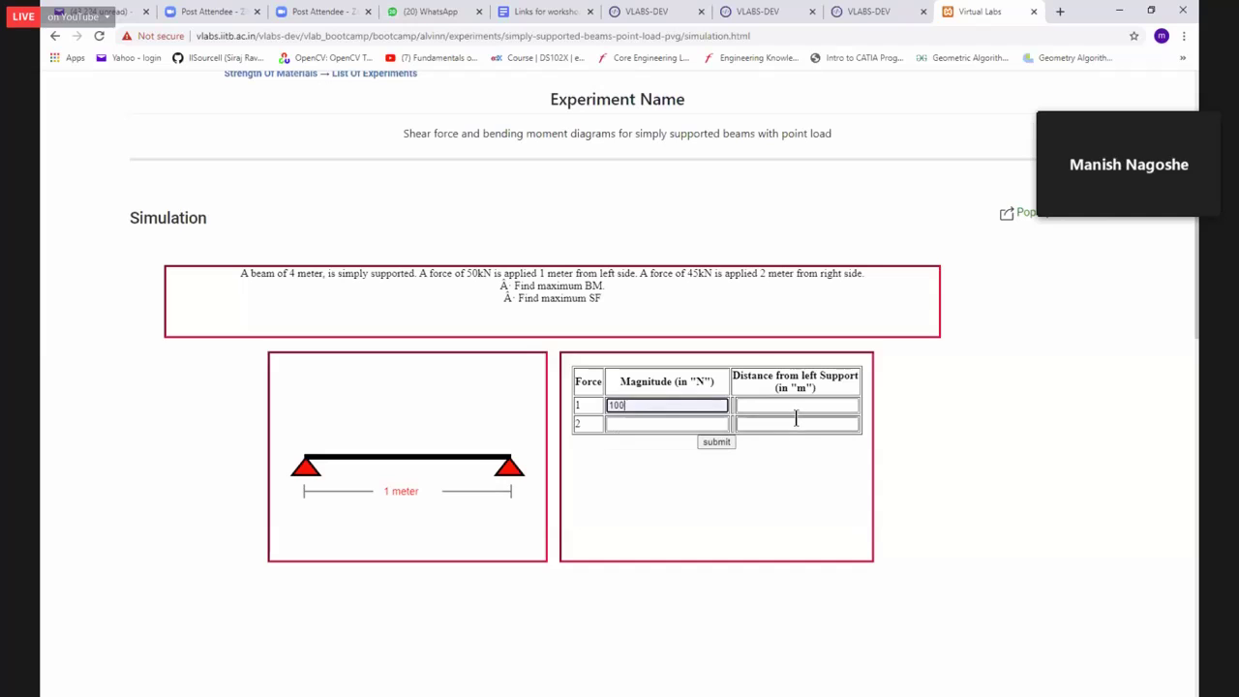
pyautogui.click(635, 432)
pyautogui.click(795, 406)
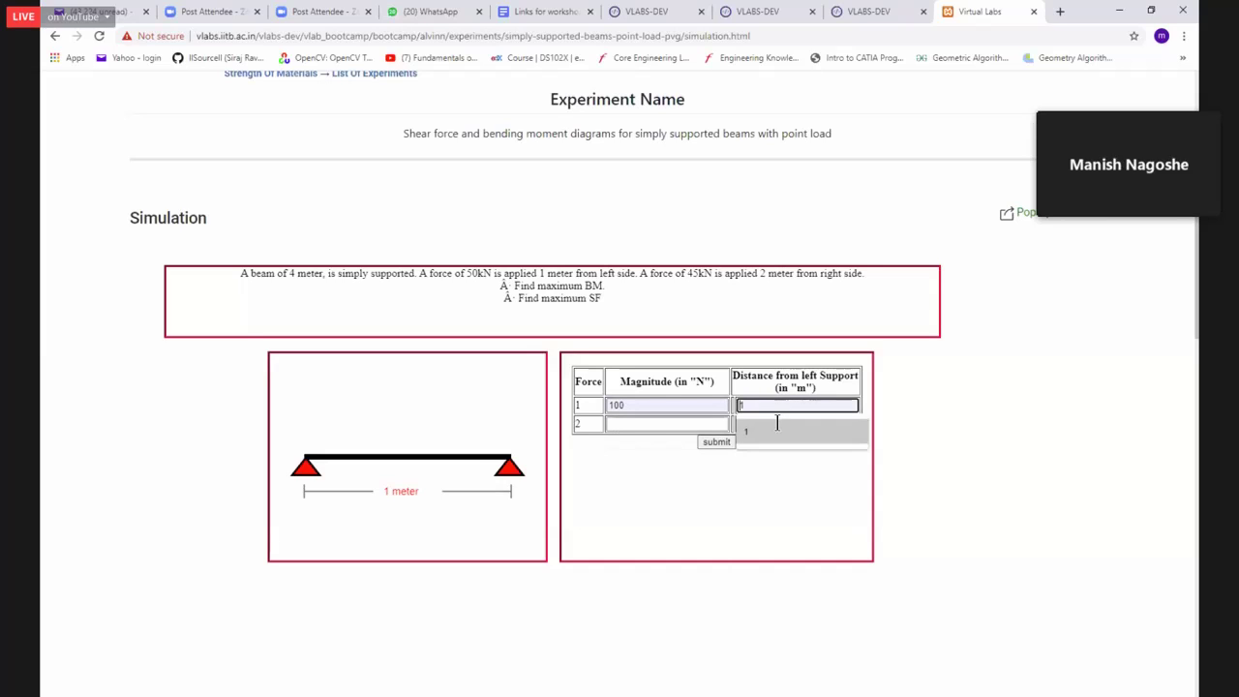
pyautogui.click(789, 428)
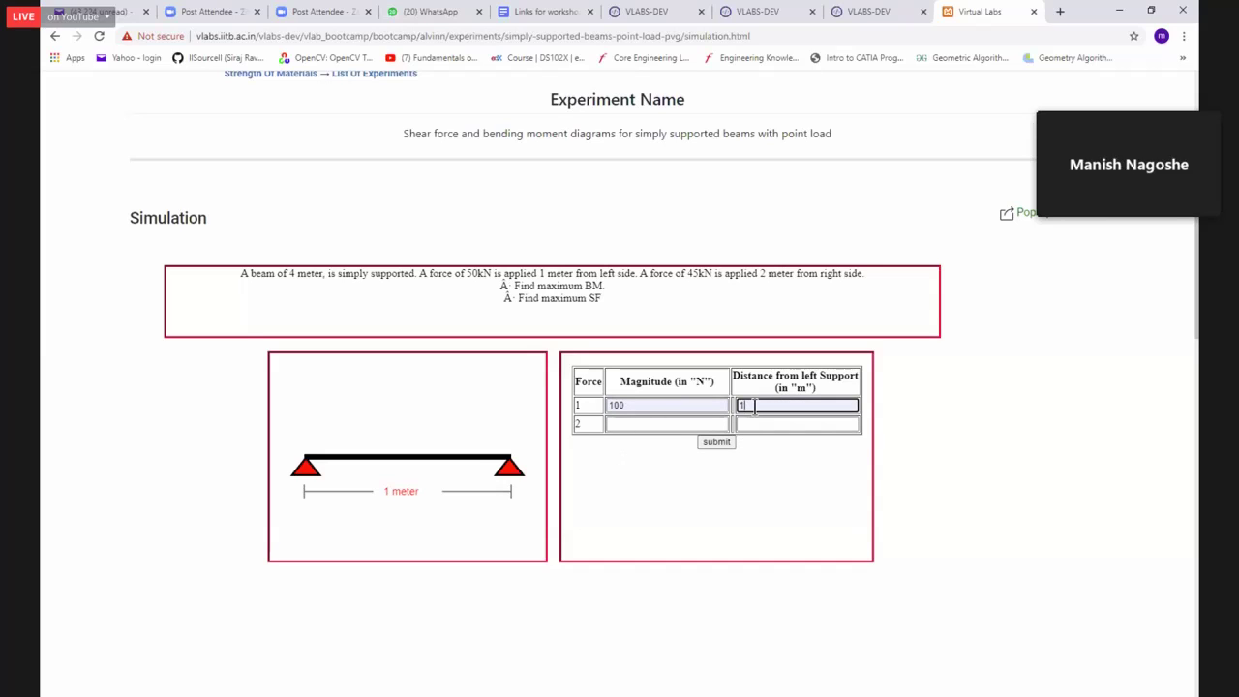
pyautogui.write('0.2')
# Set the second force to 200 N at 0.8 m.
pyautogui.click(650, 424)
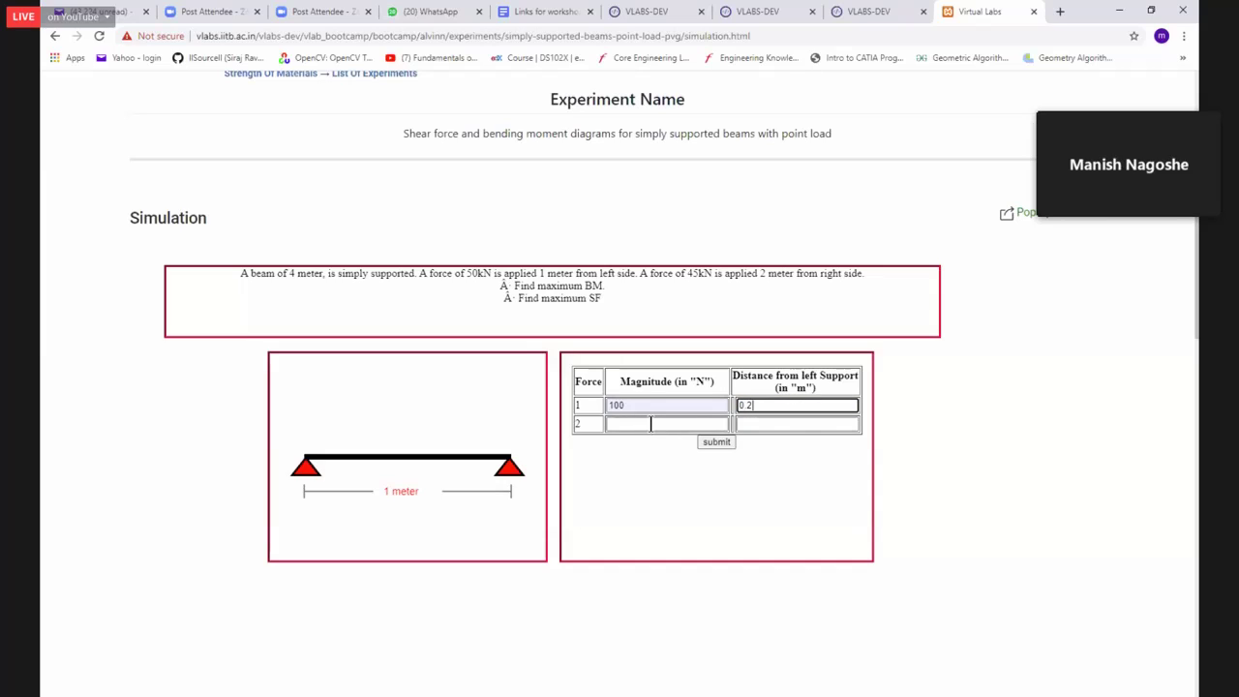
pyautogui.click(649, 450)
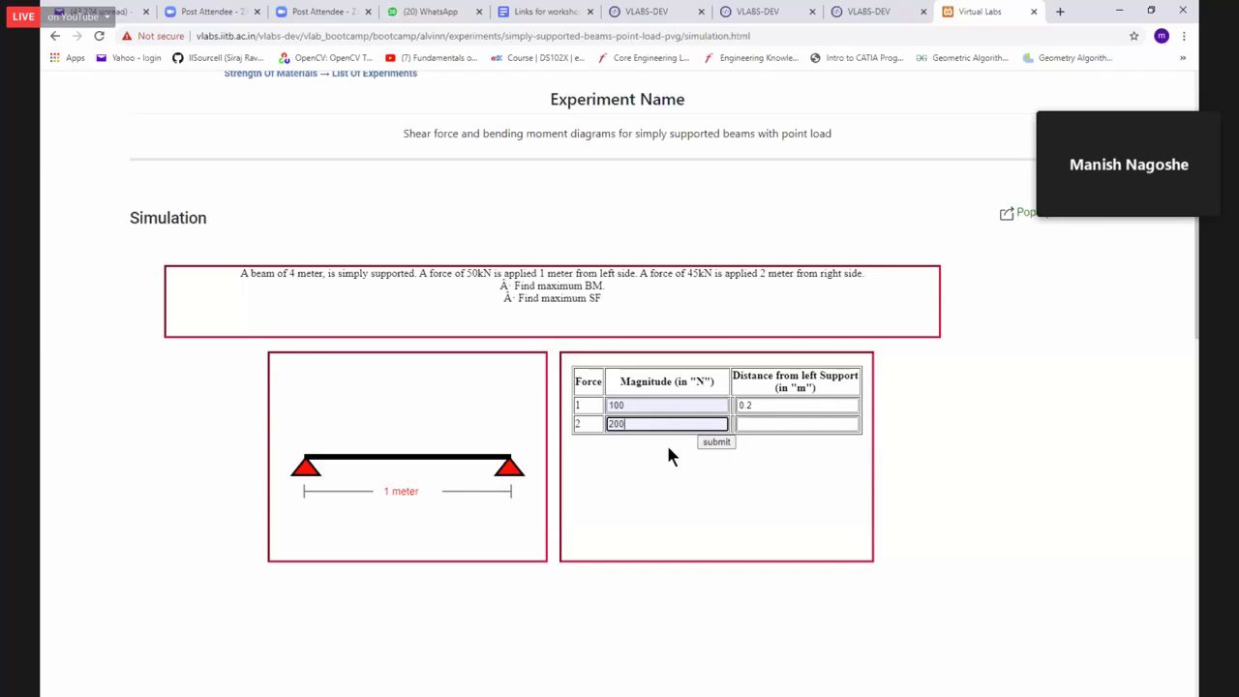
pyautogui.click(793, 426)
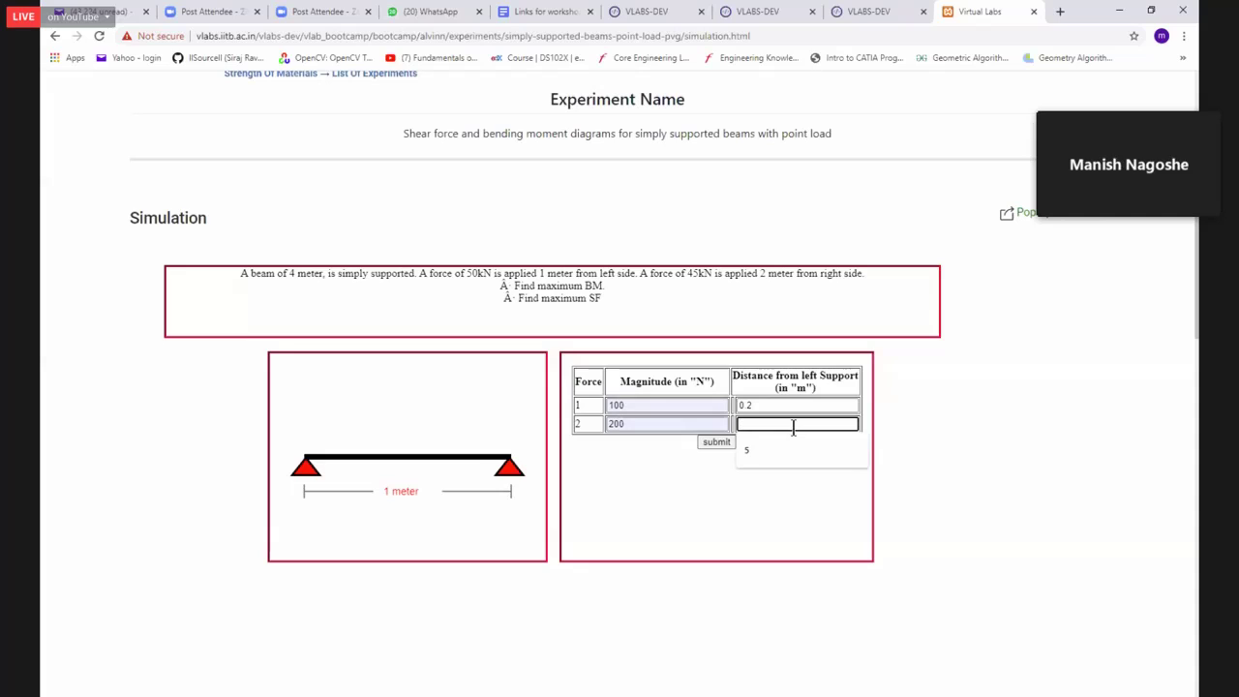
pyautogui.write('0.5')
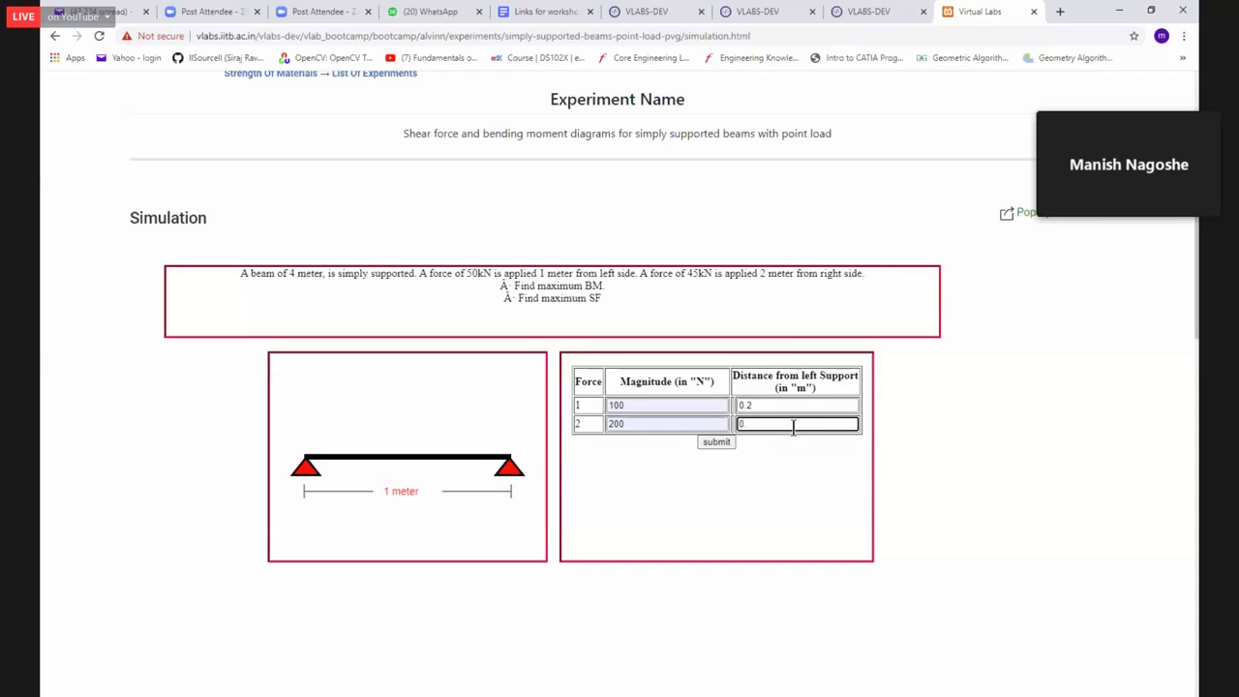
pyautogui.write('8')
pyautogui.click(714, 443)
# Submit both forces to compute reactions RA=120 and RB=180.
pyautogui.click(715, 443)
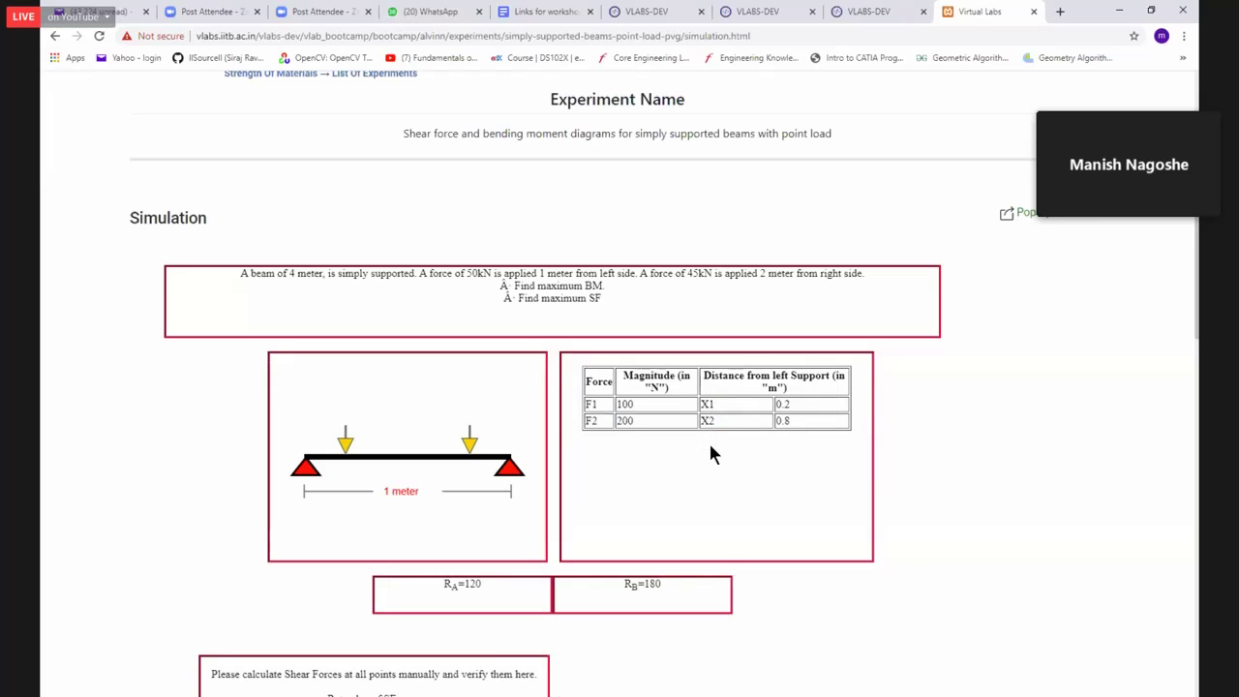
pyautogui.scroll(-3, 711, 455)
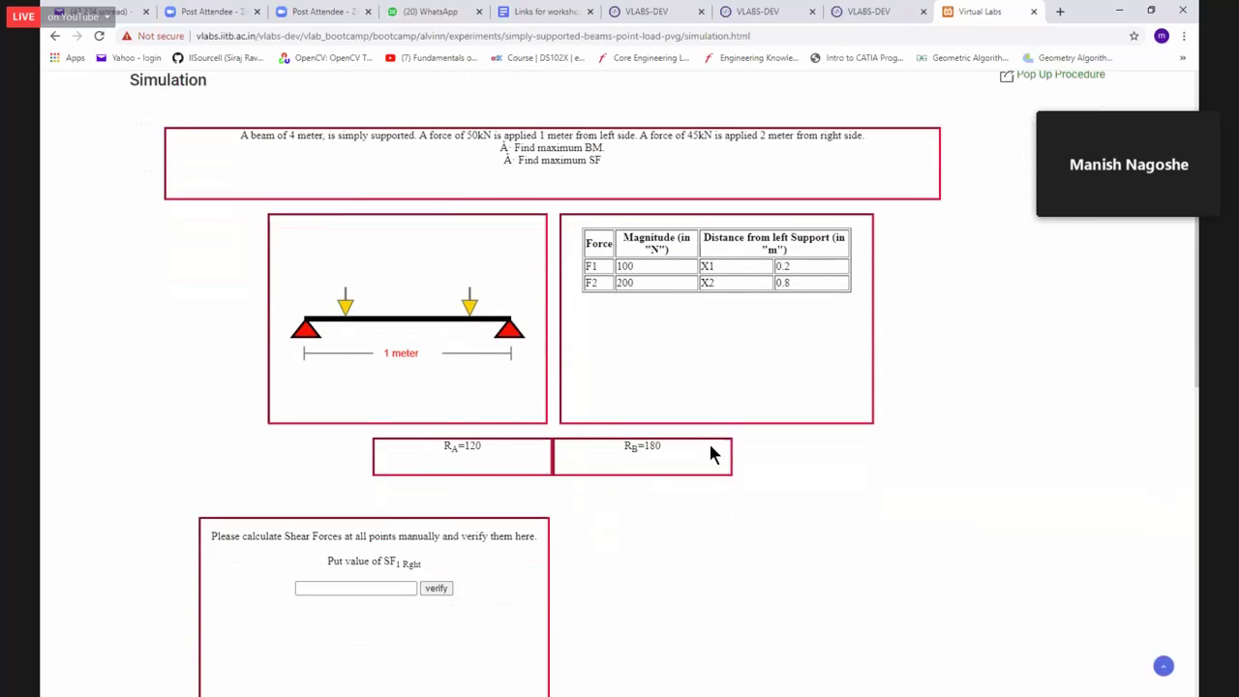
pyautogui.scroll(-1, 711, 455)
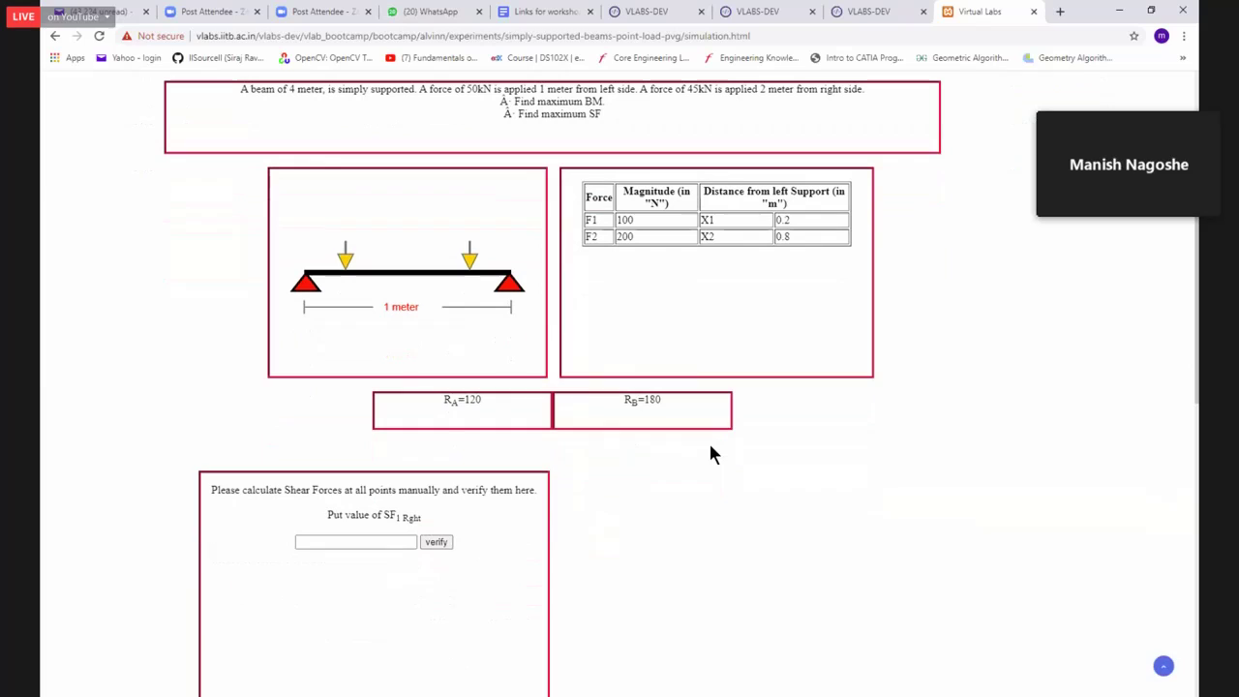
pyautogui.scroll(-1, 711, 448)
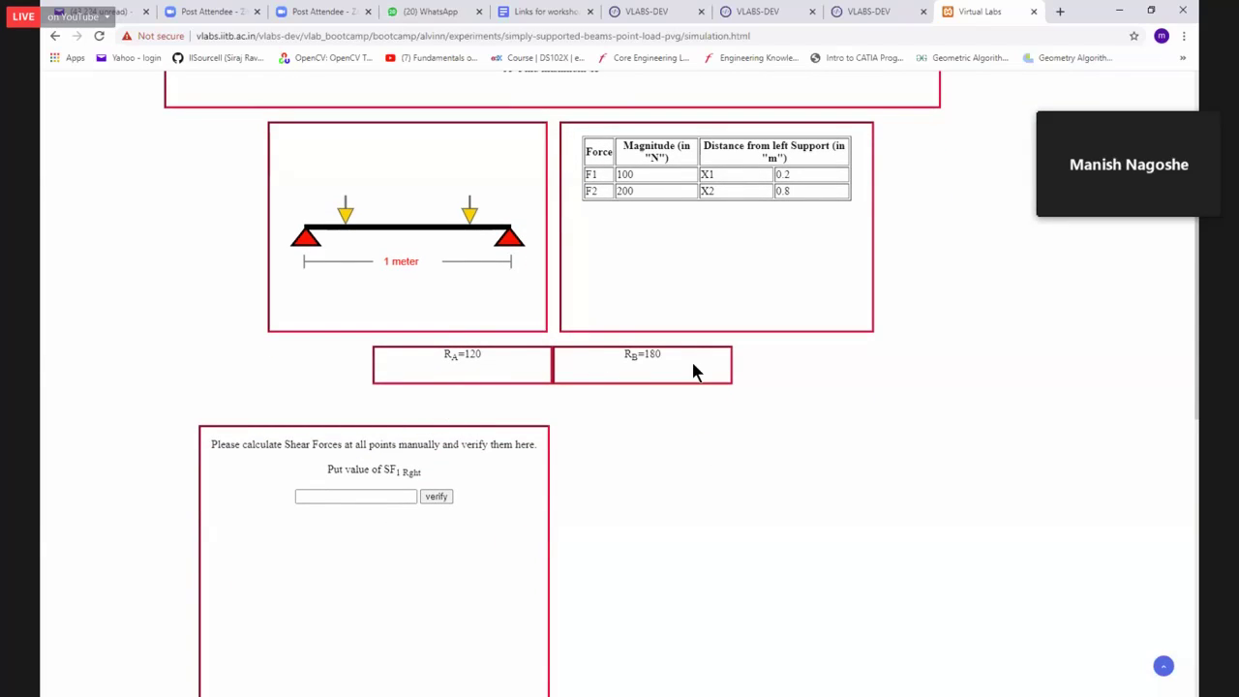
# Try 100 for SF1 Right, dismiss the wrong-answer alert, and re-enter 120 for verification.
pyautogui.click(356, 496)
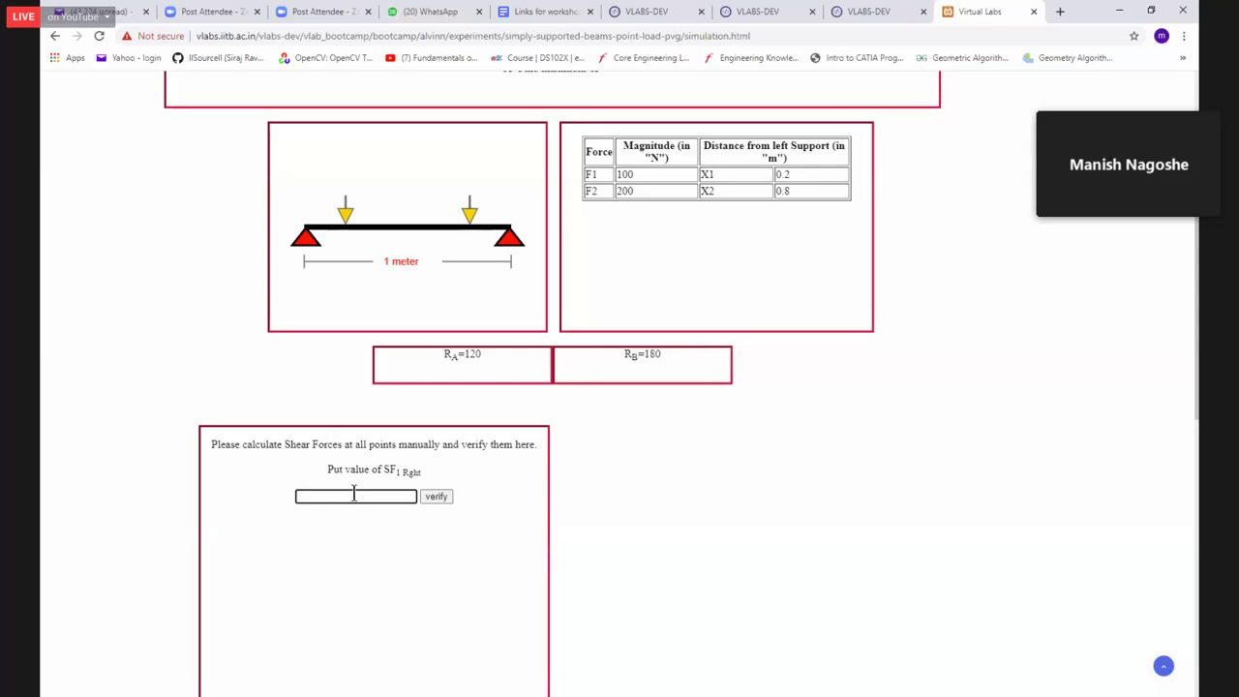
pyautogui.write('123')
pyautogui.press('BackSpace')
pyautogui.press('BackSpace')
pyautogui.write('00')
pyautogui.click(435, 498)
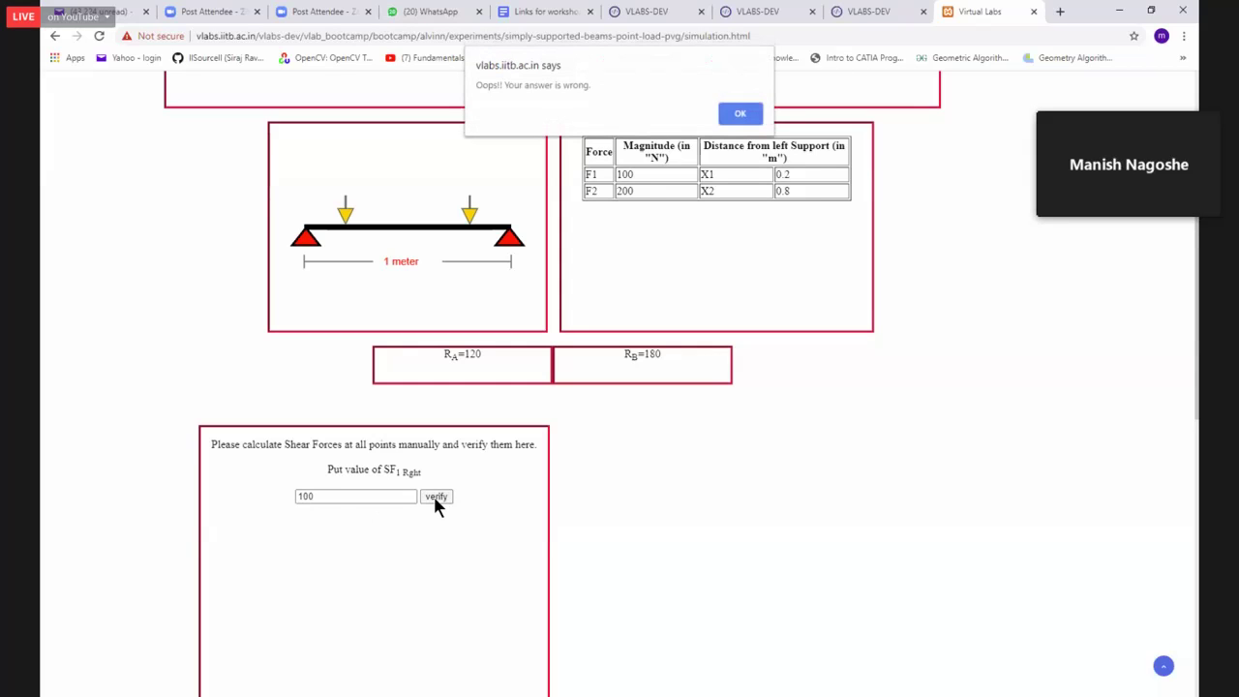
pyautogui.click(731, 116)
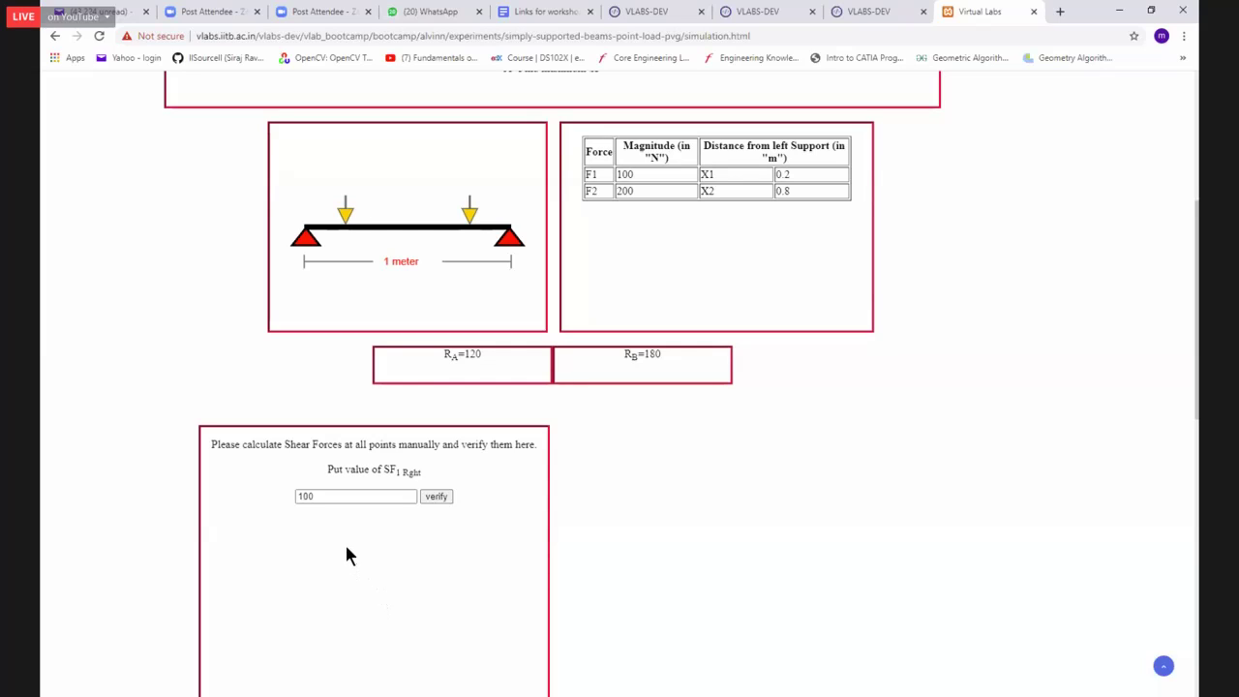
pyautogui.doubleClick(344, 501)
pyautogui.write('120')
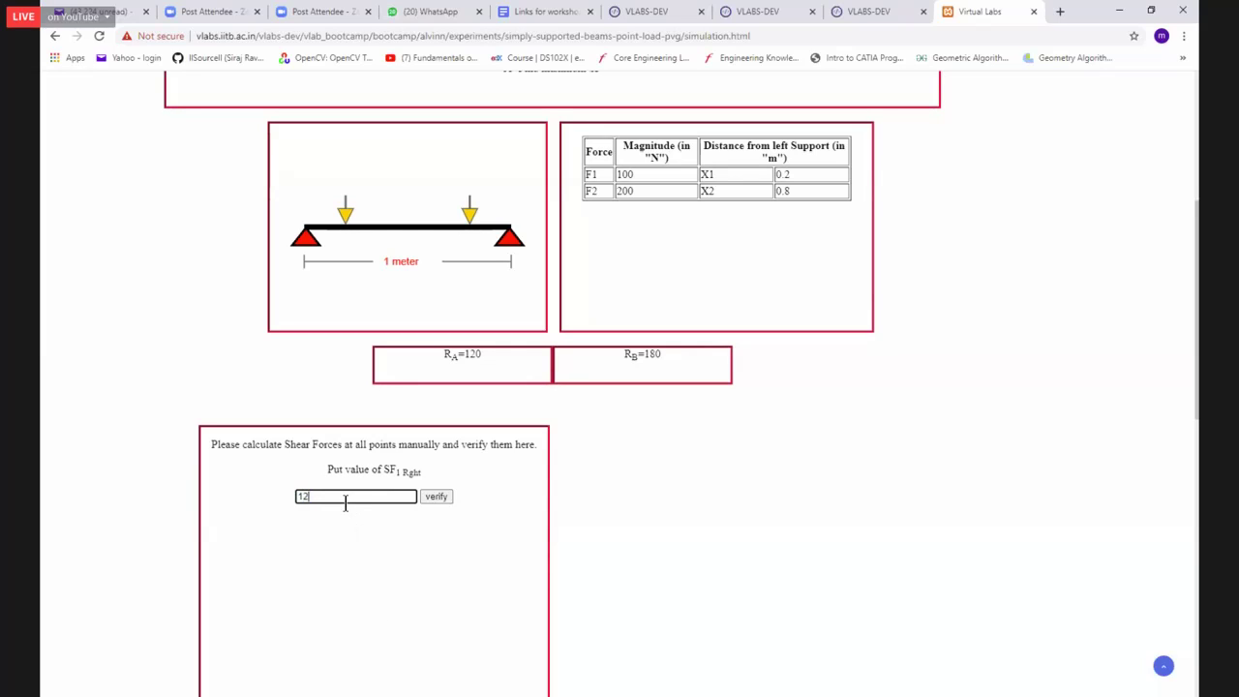
pyautogui.click(434, 499)
# Confirm SF1 Right as 120, then enter and verify SF2 Left as 120.
pyautogui.click(437, 497)
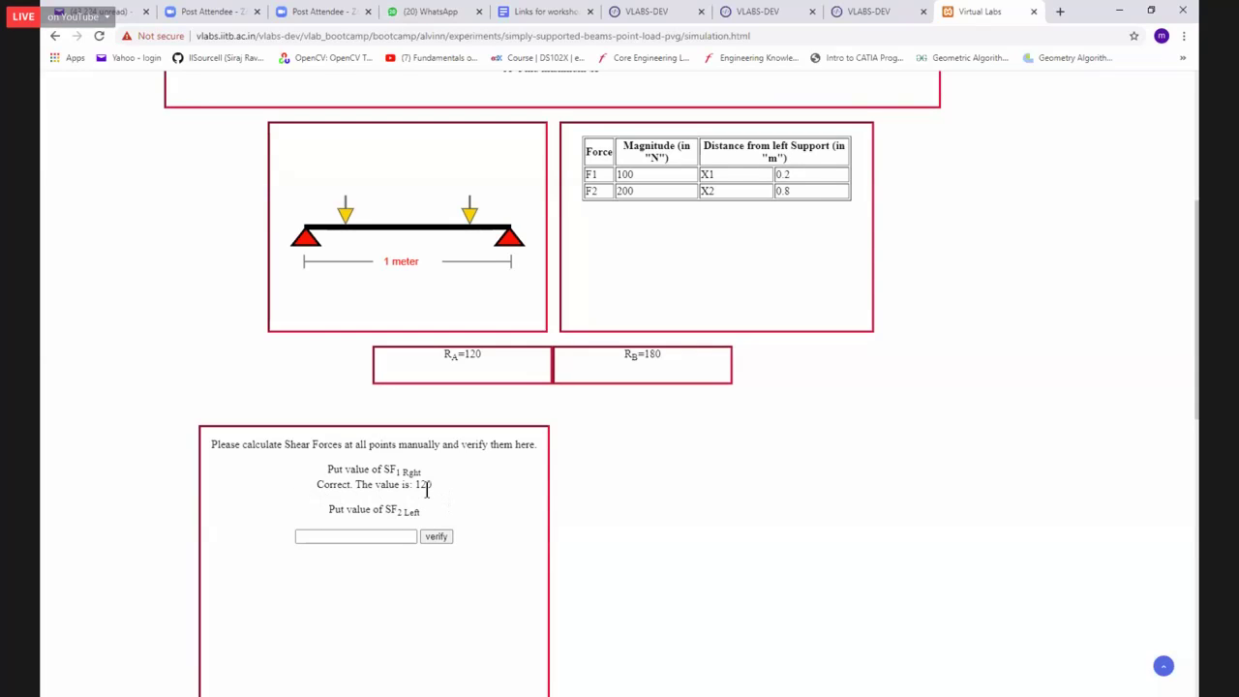
pyautogui.click(352, 535)
pyautogui.write('1')
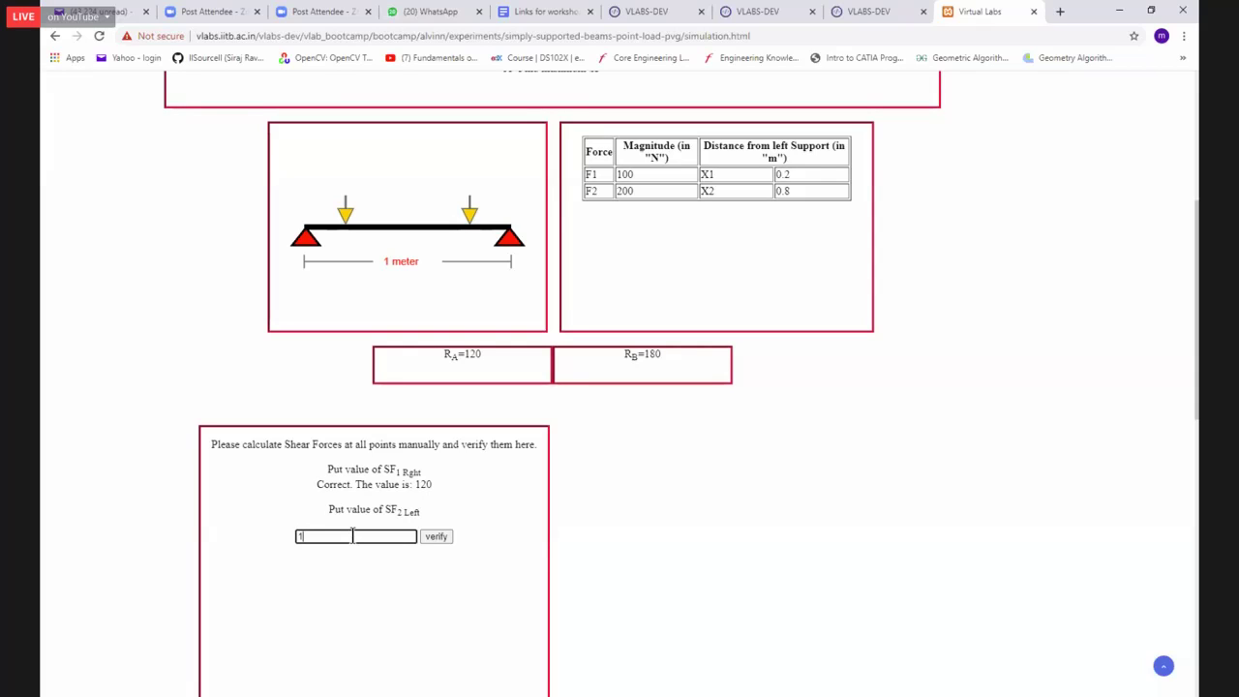
pyautogui.write('20')
pyautogui.click(435, 537)
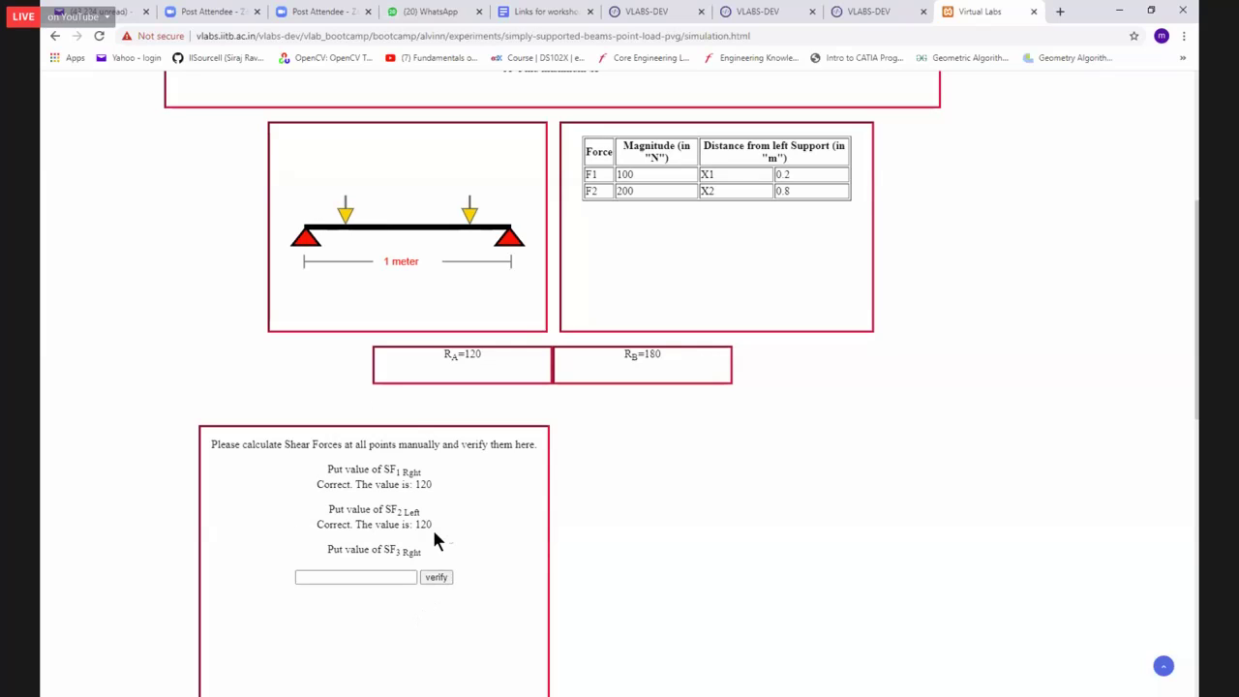
# Try -80 for SF3 Right, dismiss the wrong-answer alert, and clear the rejected value.
pyautogui.click(369, 579)
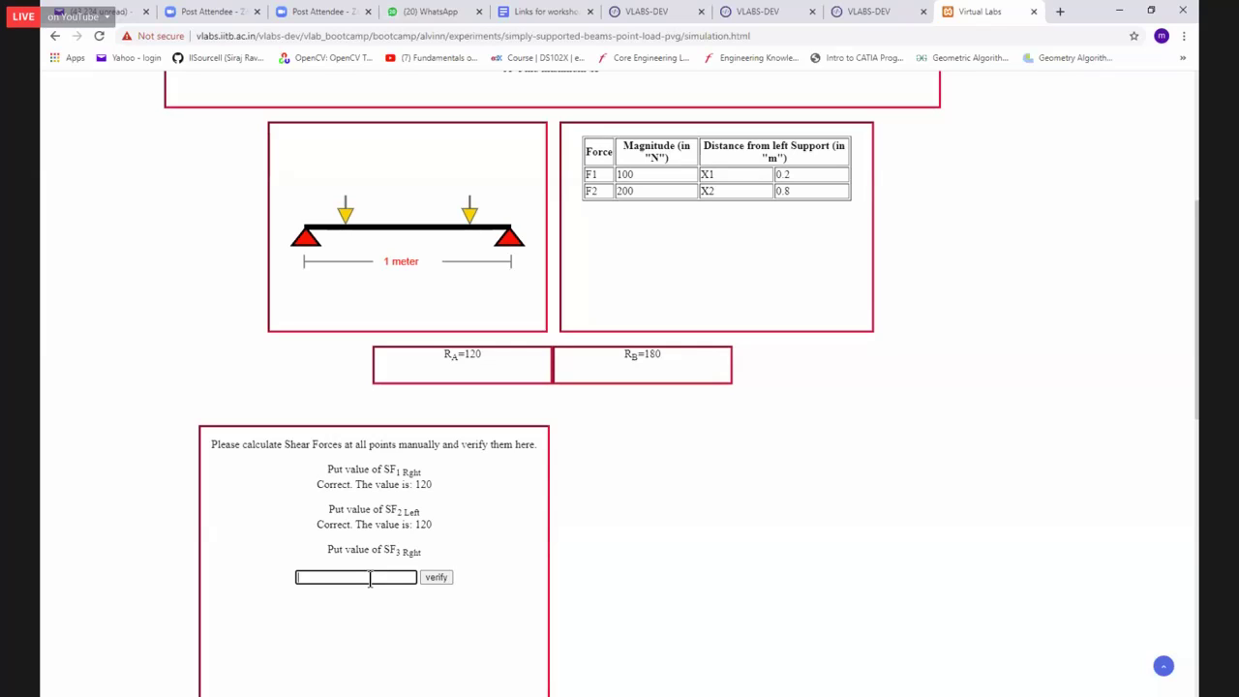
pyautogui.write('-80')
pyautogui.click(437, 578)
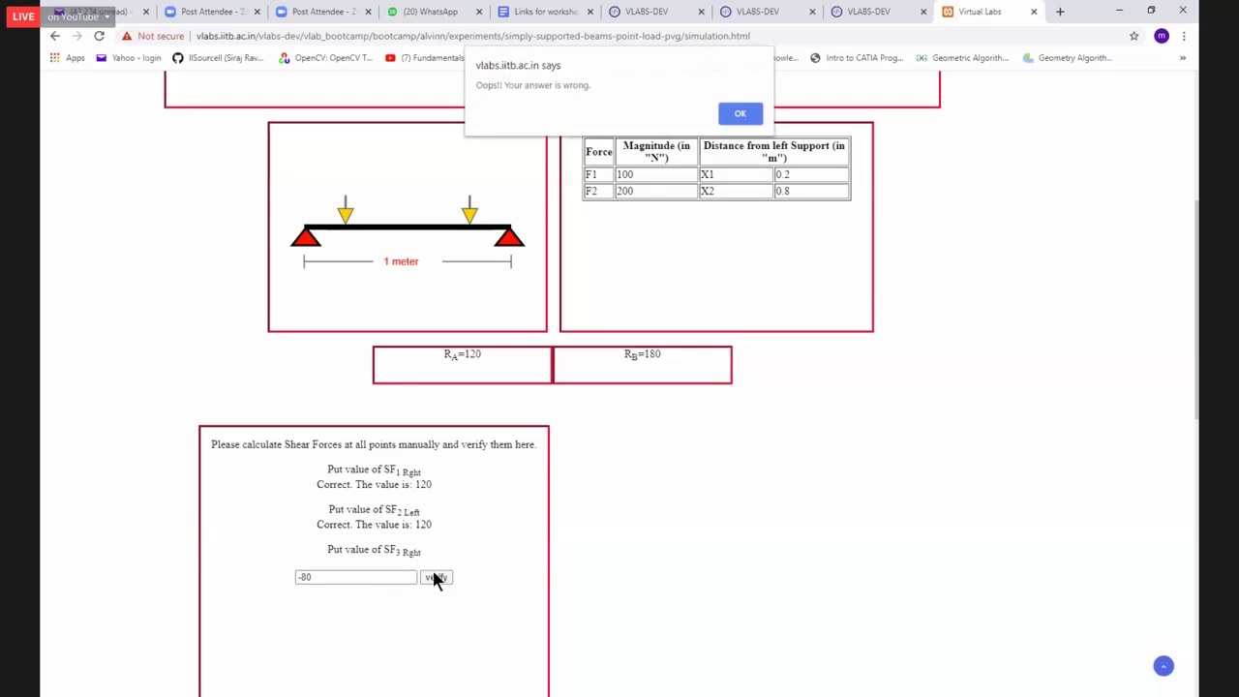
pyautogui.click(741, 114)
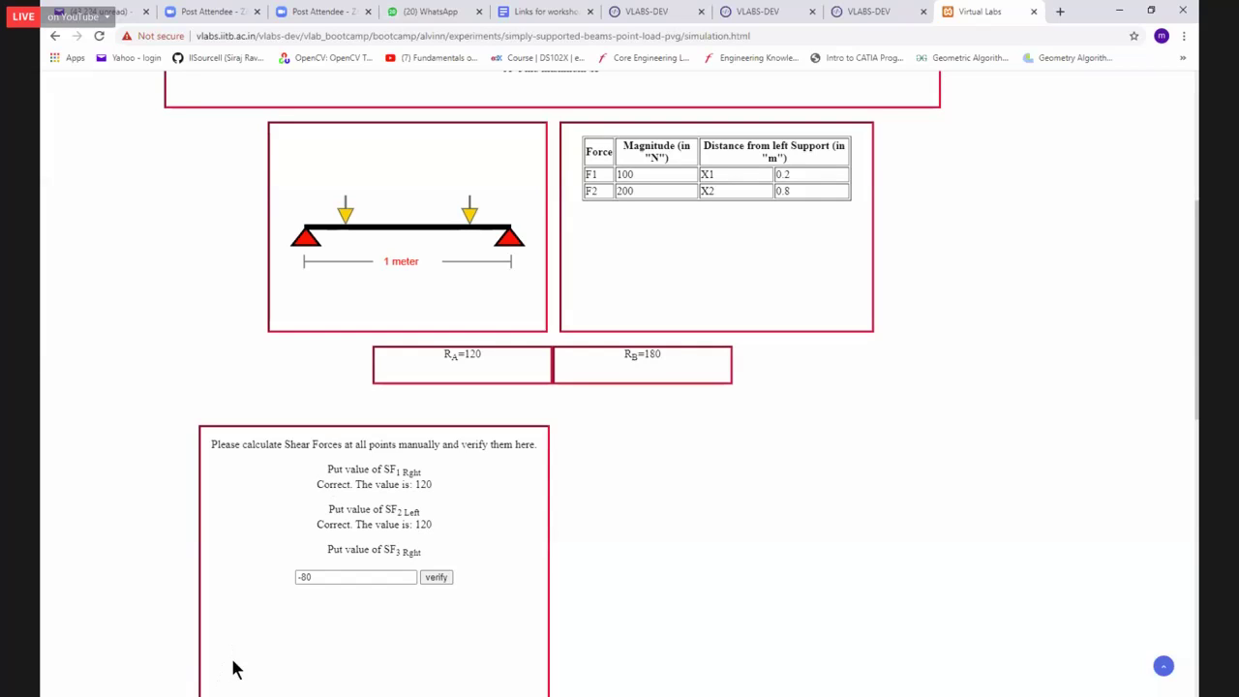
pyautogui.click(325, 576)
pyautogui.doubleClick(325, 576)
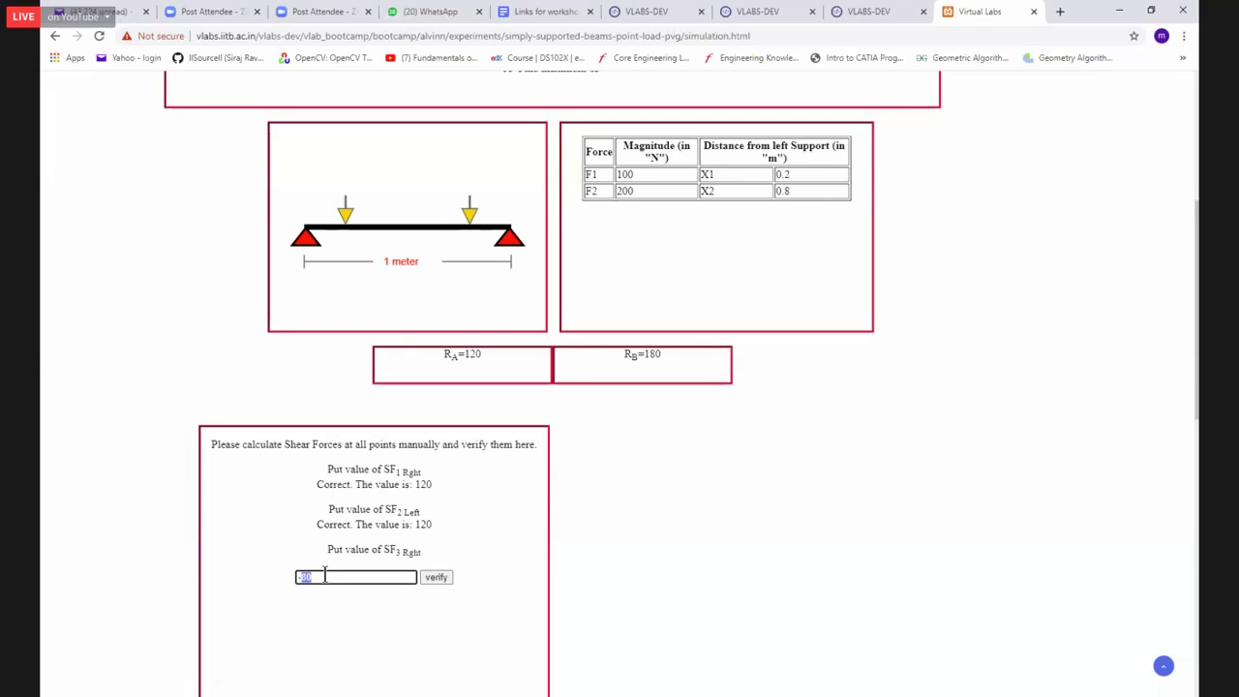
pyautogui.press('BackSpace')
# Enter 20 for SF3 Right and verify it.
pyautogui.write('20')
pyautogui.click(436, 577)
pyautogui.scroll(-1, 440, 574)
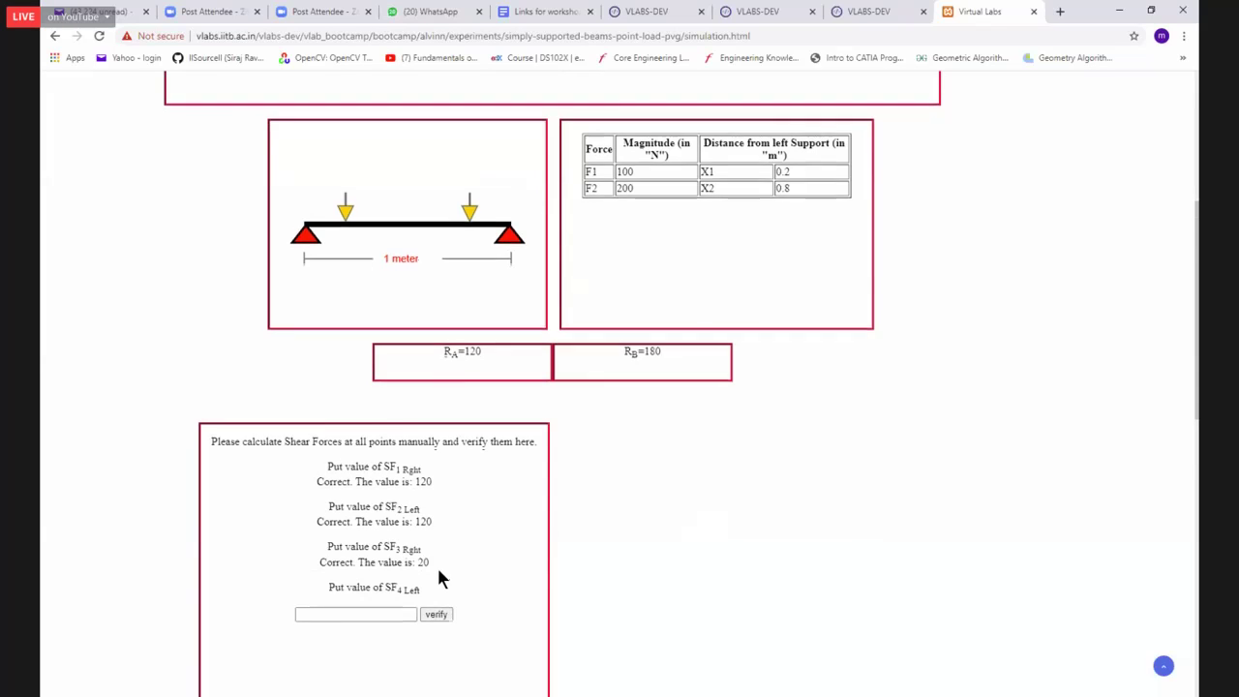
pyautogui.scroll(-2, 426, 552)
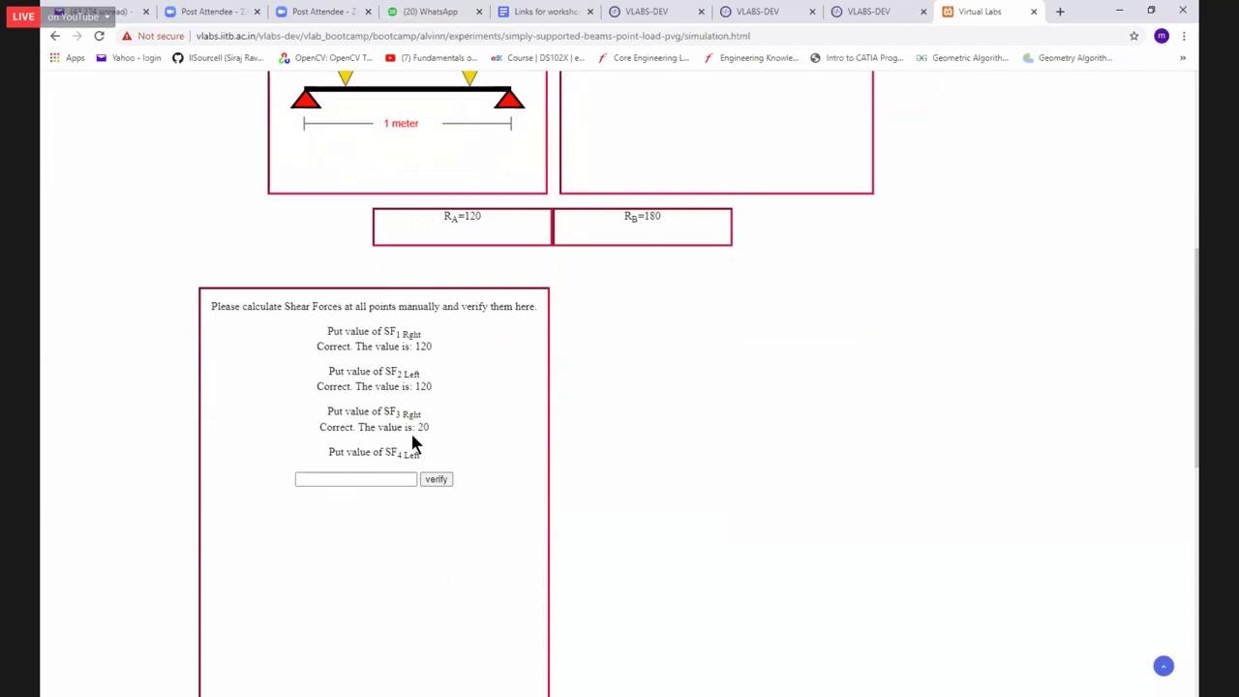
pyautogui.scroll(1, 413, 442)
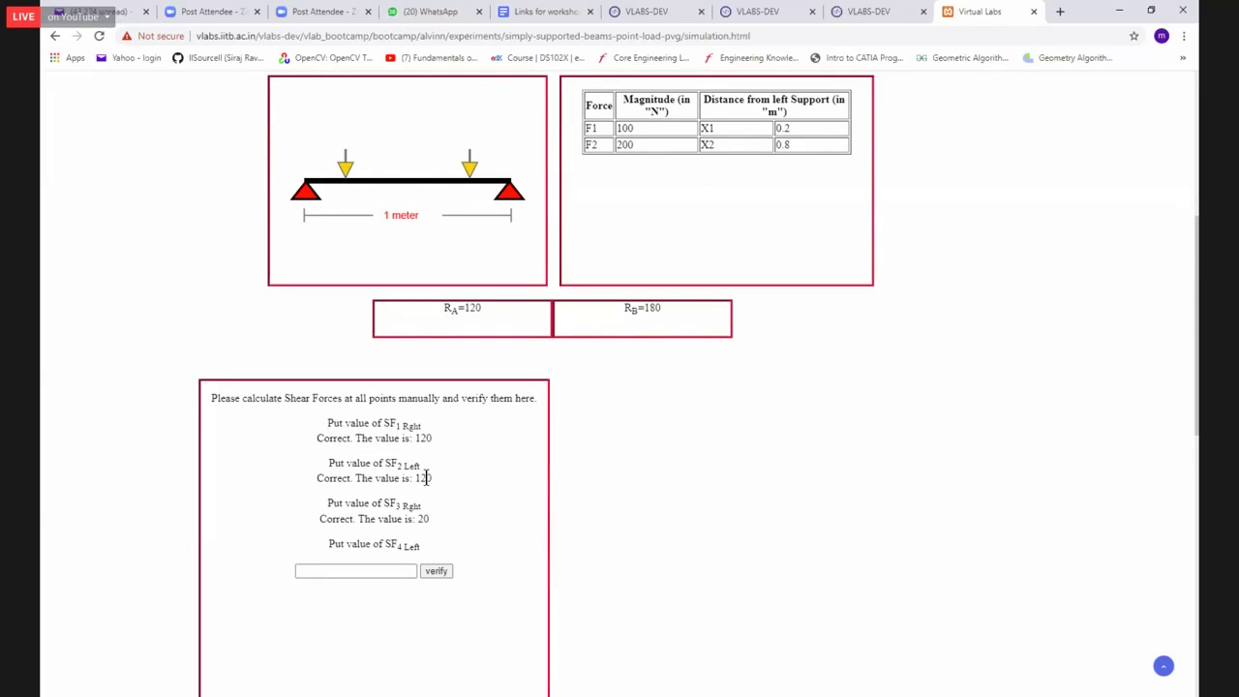
# Enter and verify SF4 Left 20, SF5 Right -180 and SF6 Left -180.
pyautogui.click(360, 572)
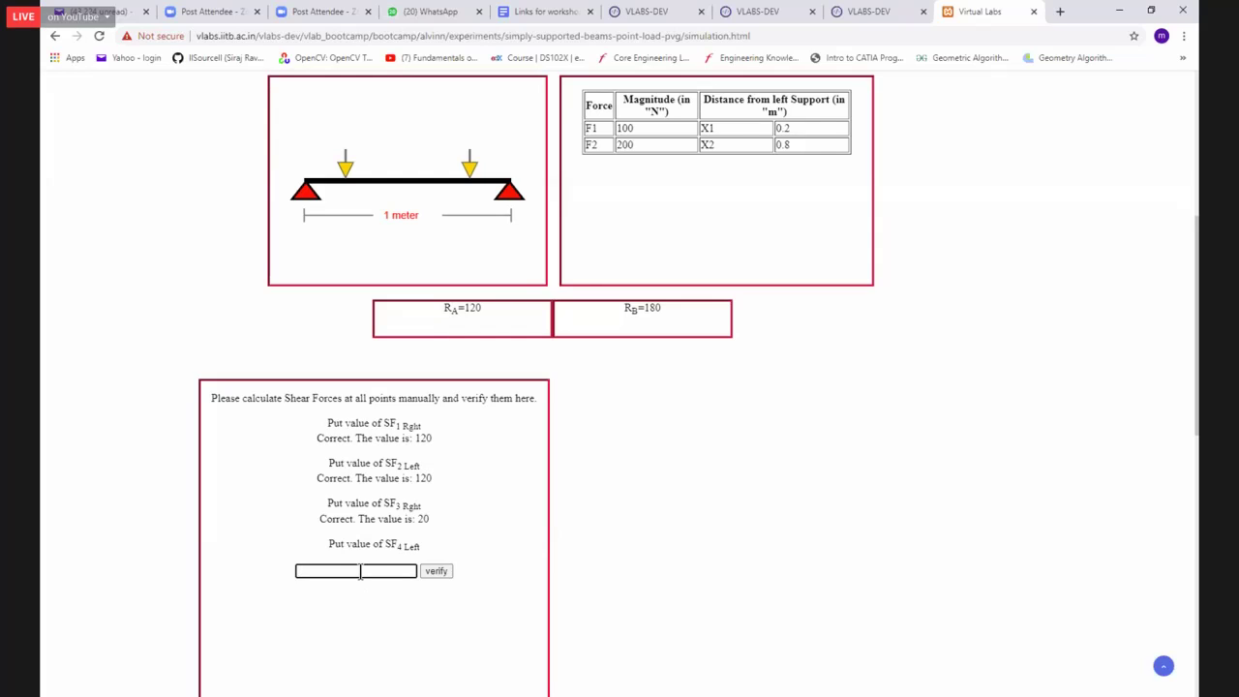
pyautogui.write('20')
pyautogui.click(423, 572)
pyautogui.click(342, 611)
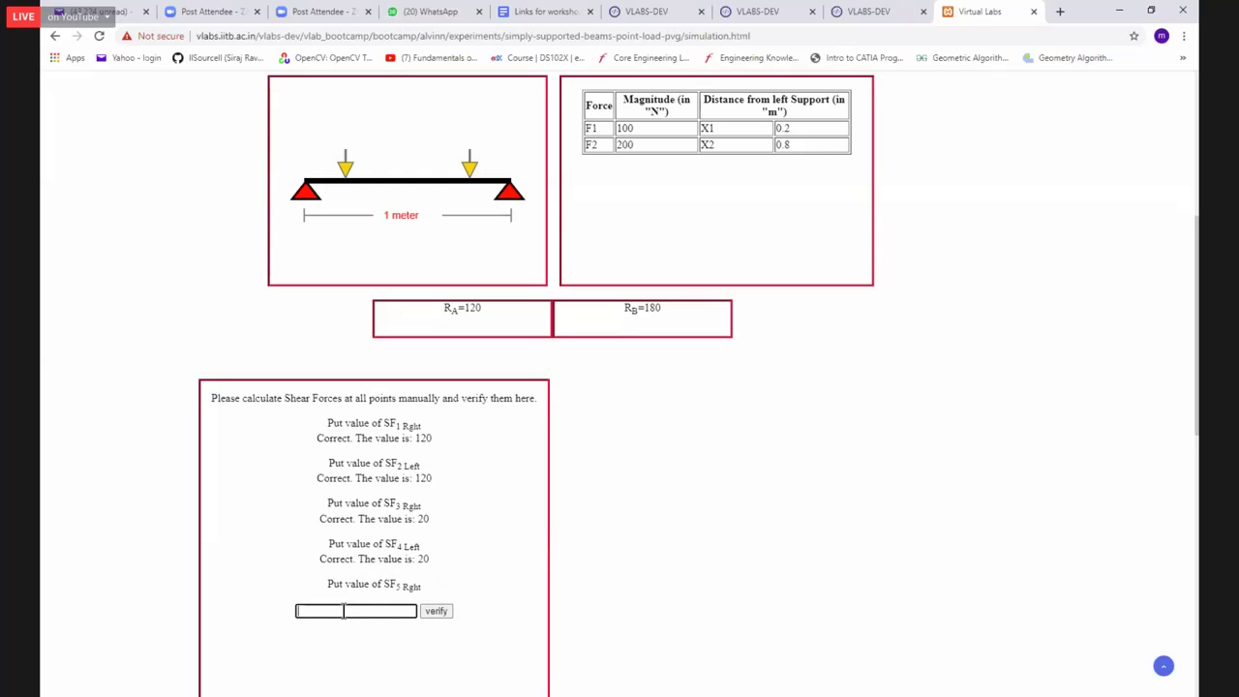
pyautogui.write('-180')
pyautogui.click(431, 612)
pyautogui.click(358, 650)
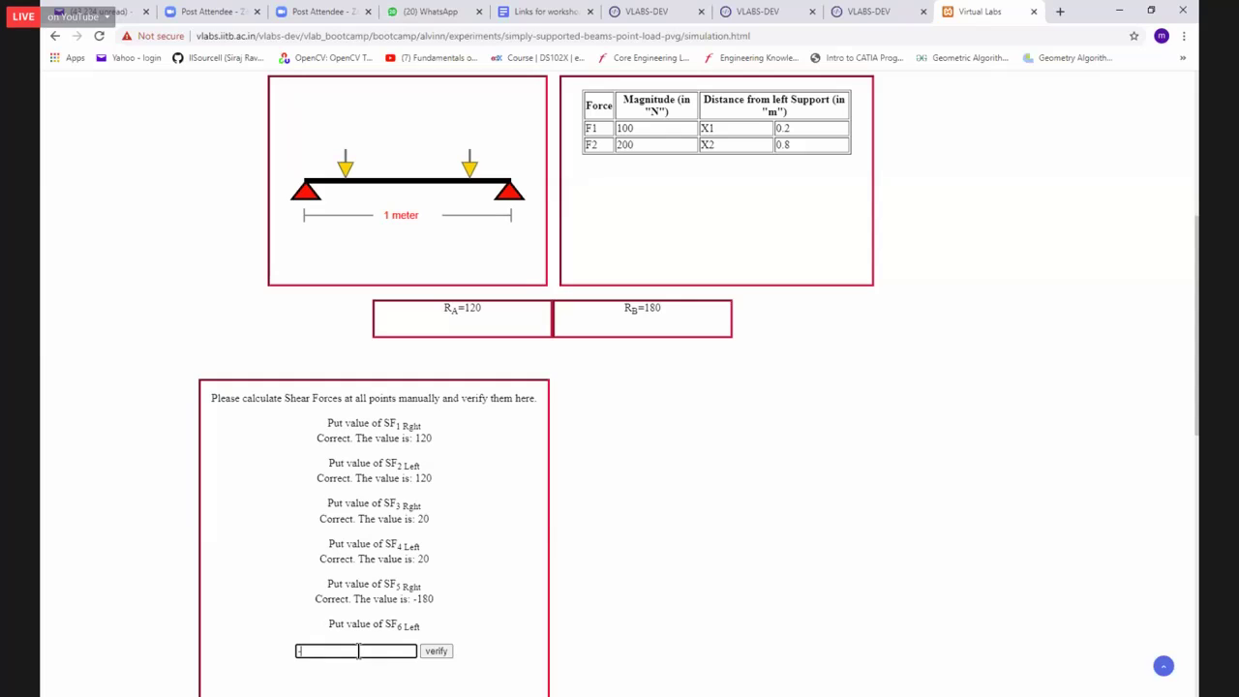
pyautogui.write('-180')
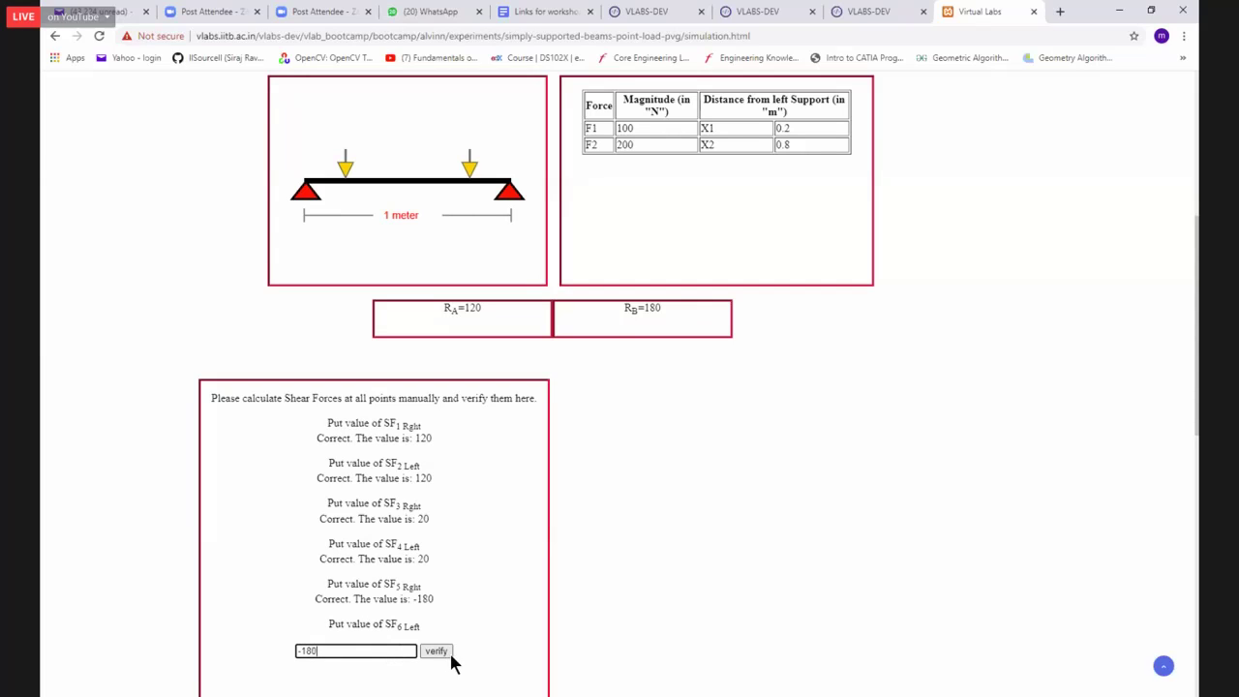
pyautogui.click(436, 653)
pyautogui.scroll(-2, 299, 343)
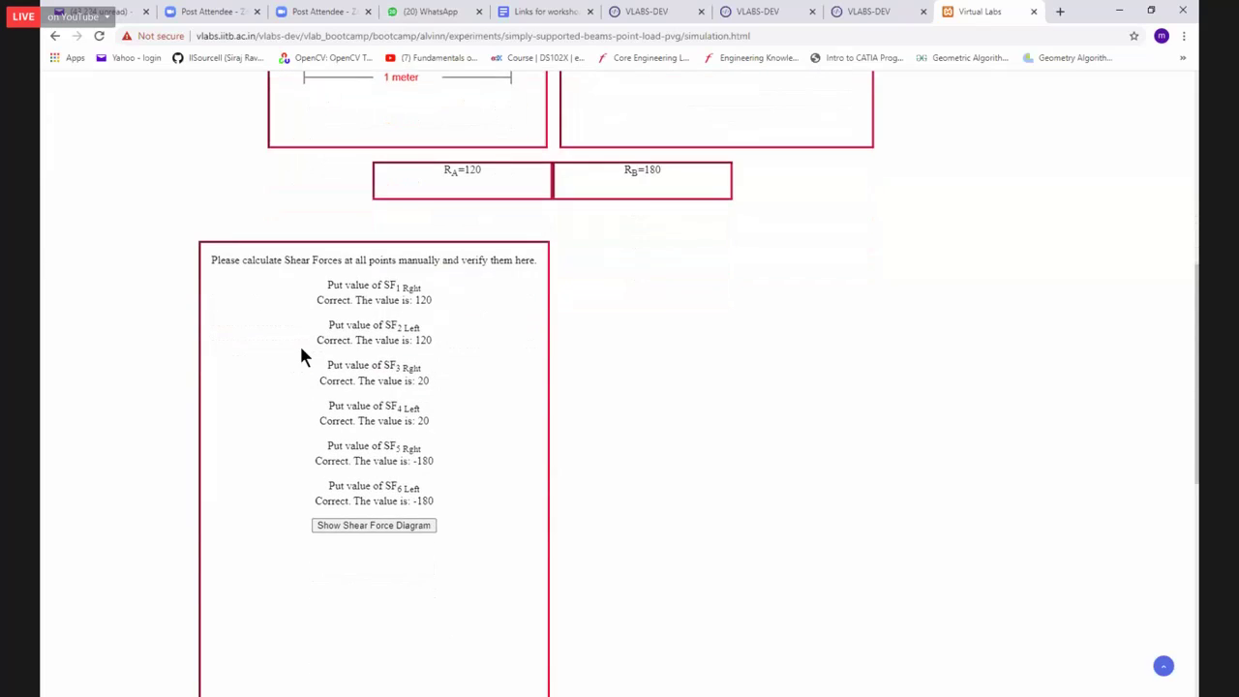
# Plot the shear force diagram, from 120 down to -180, and select the Moment at point 1 box.
pyautogui.click(358, 530)
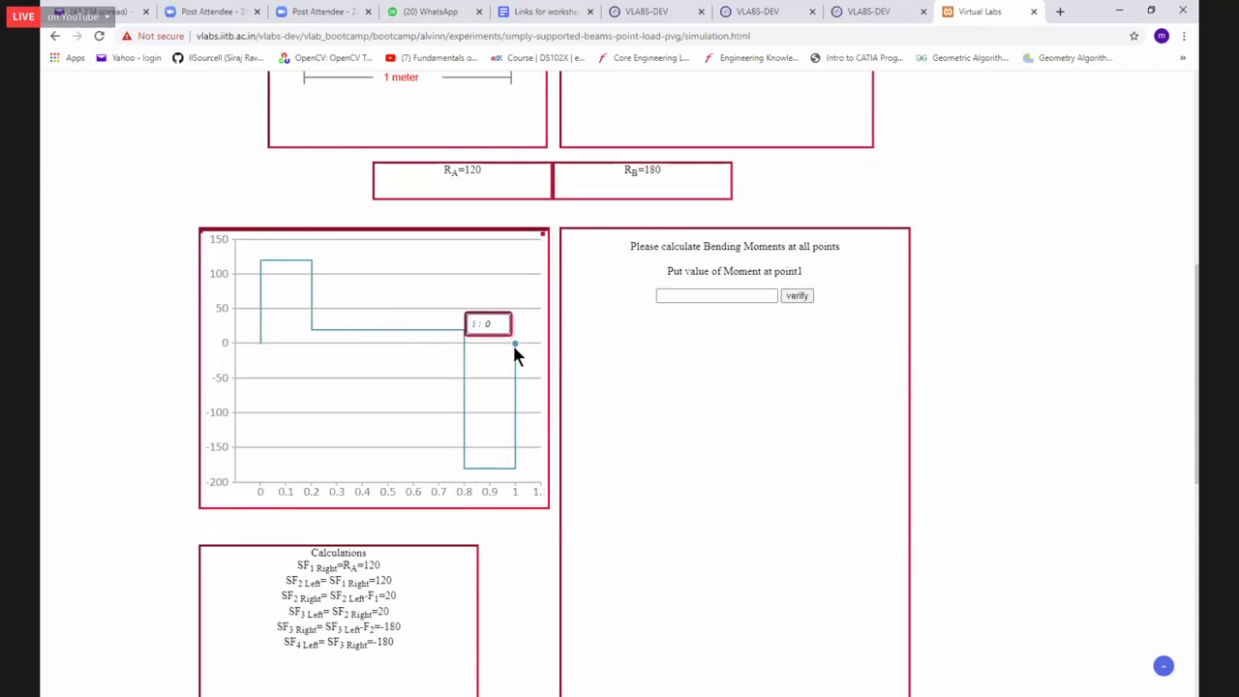
pyautogui.click(670, 299)
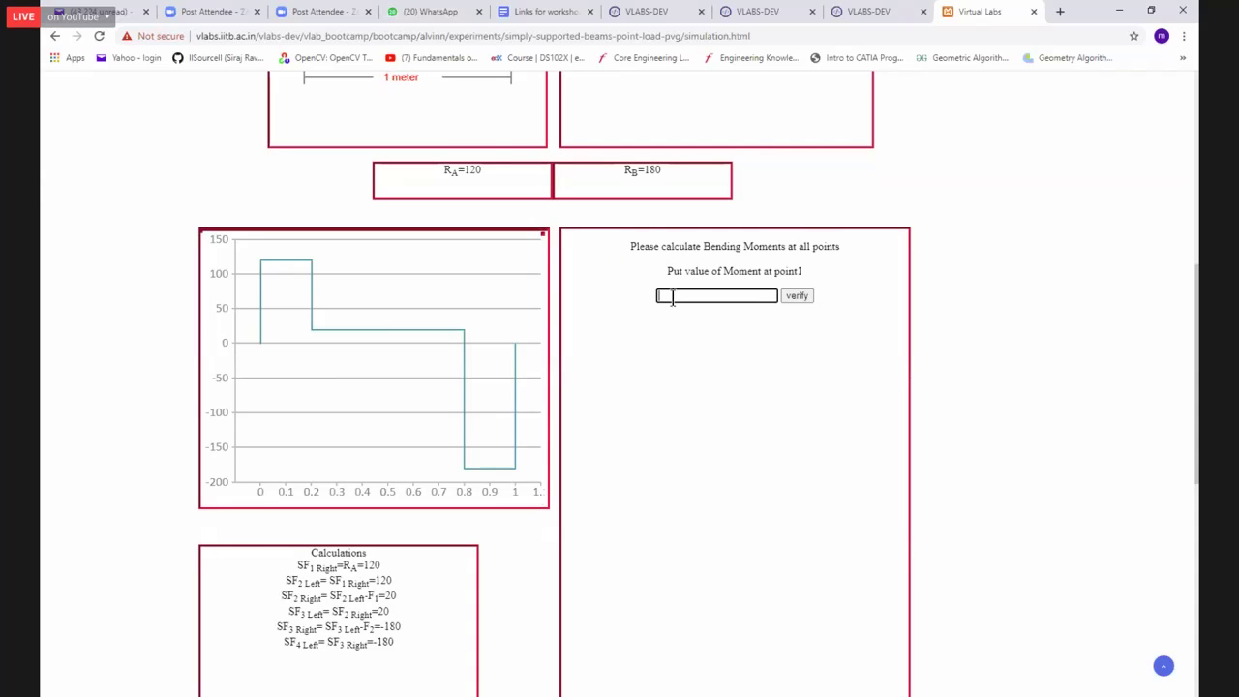
pyautogui.moveTo(311, 275)
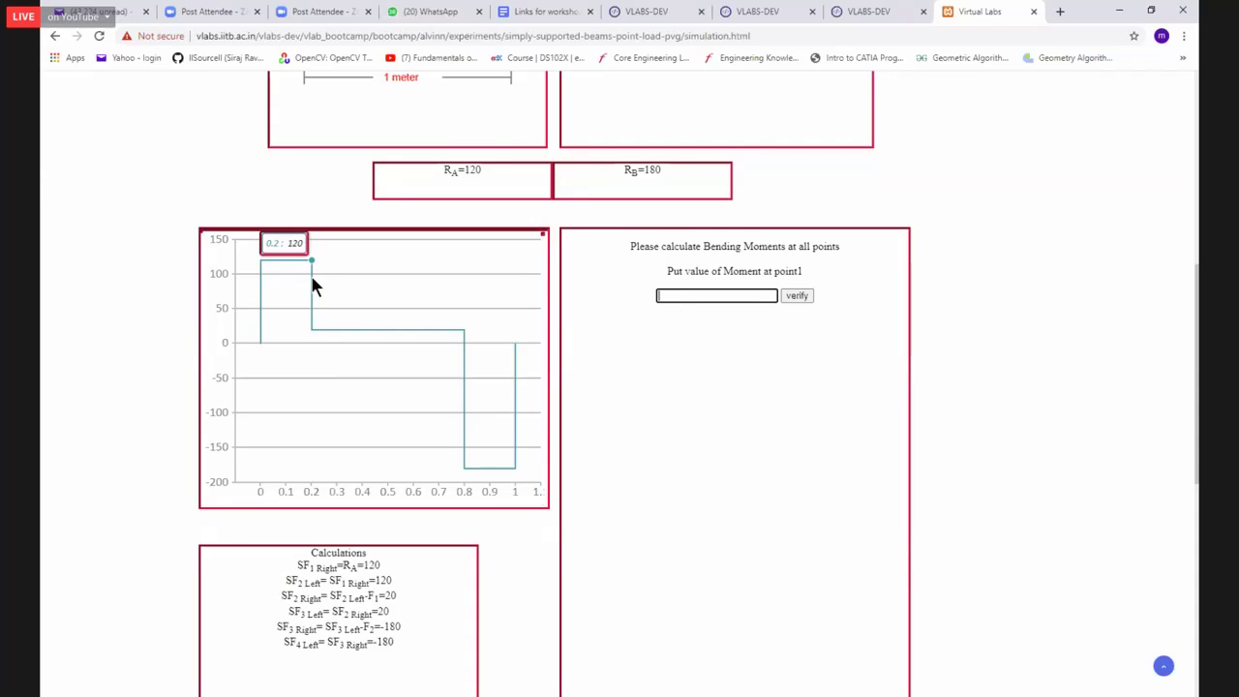
pyautogui.moveTo(262, 263)
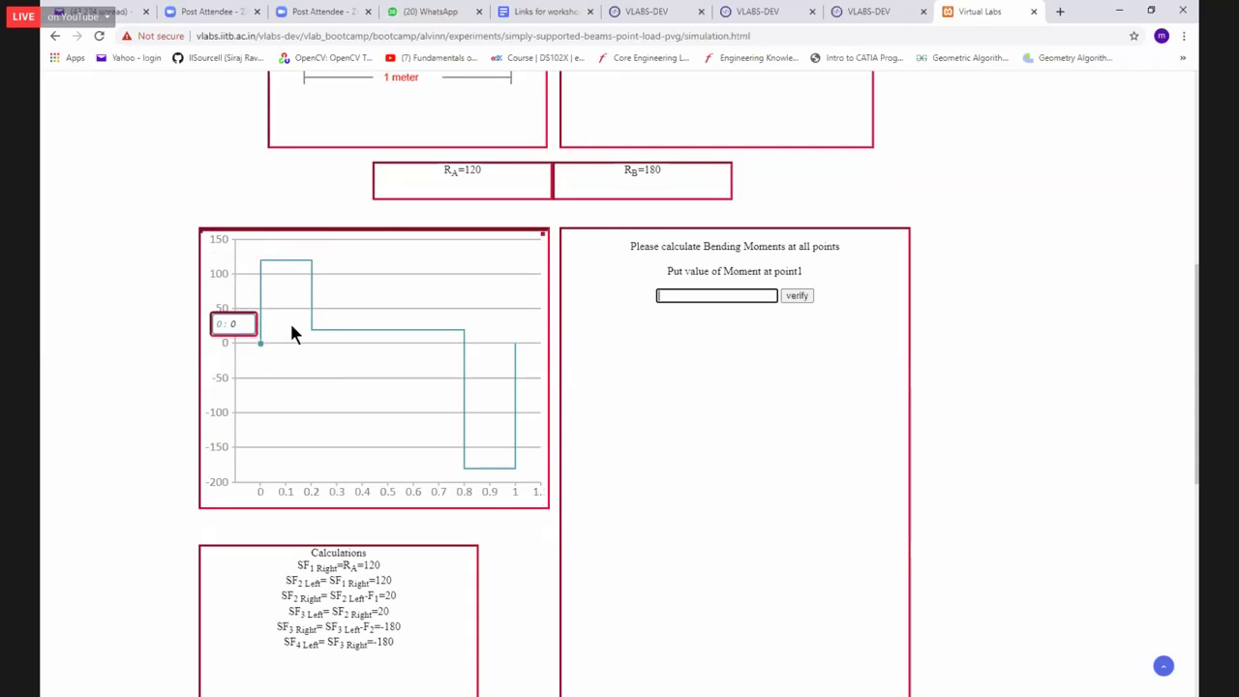
pyautogui.moveTo(464, 341)
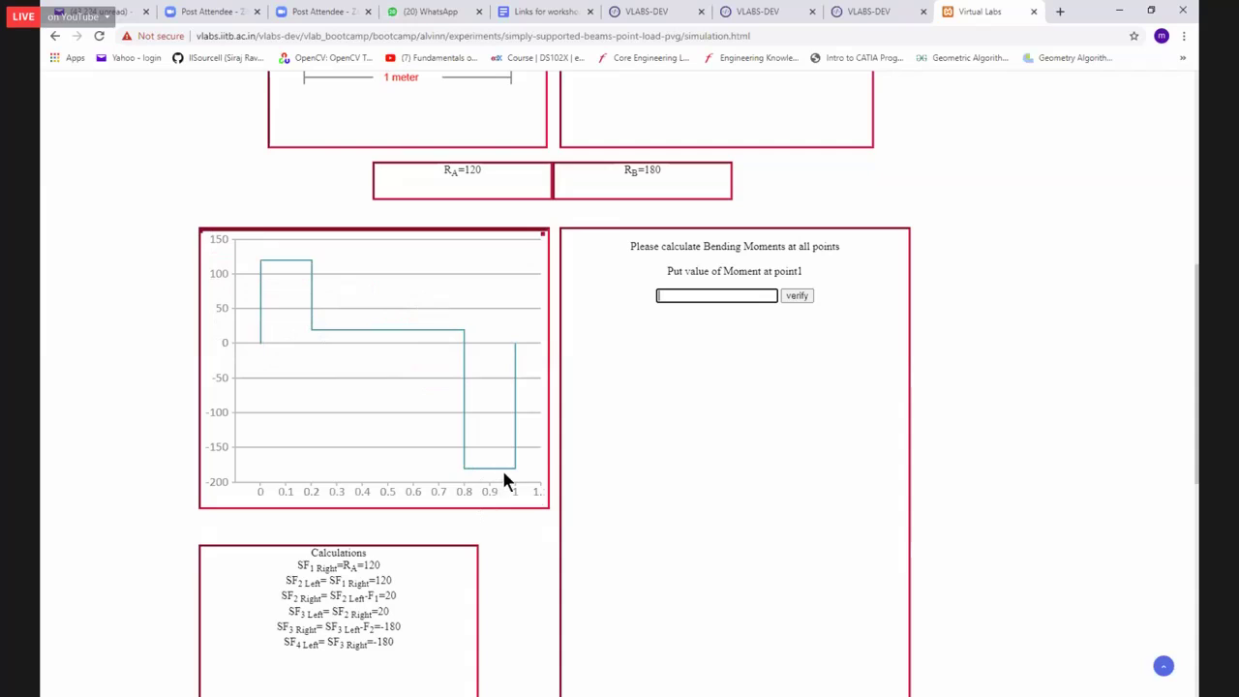
pyautogui.moveTo(516, 471)
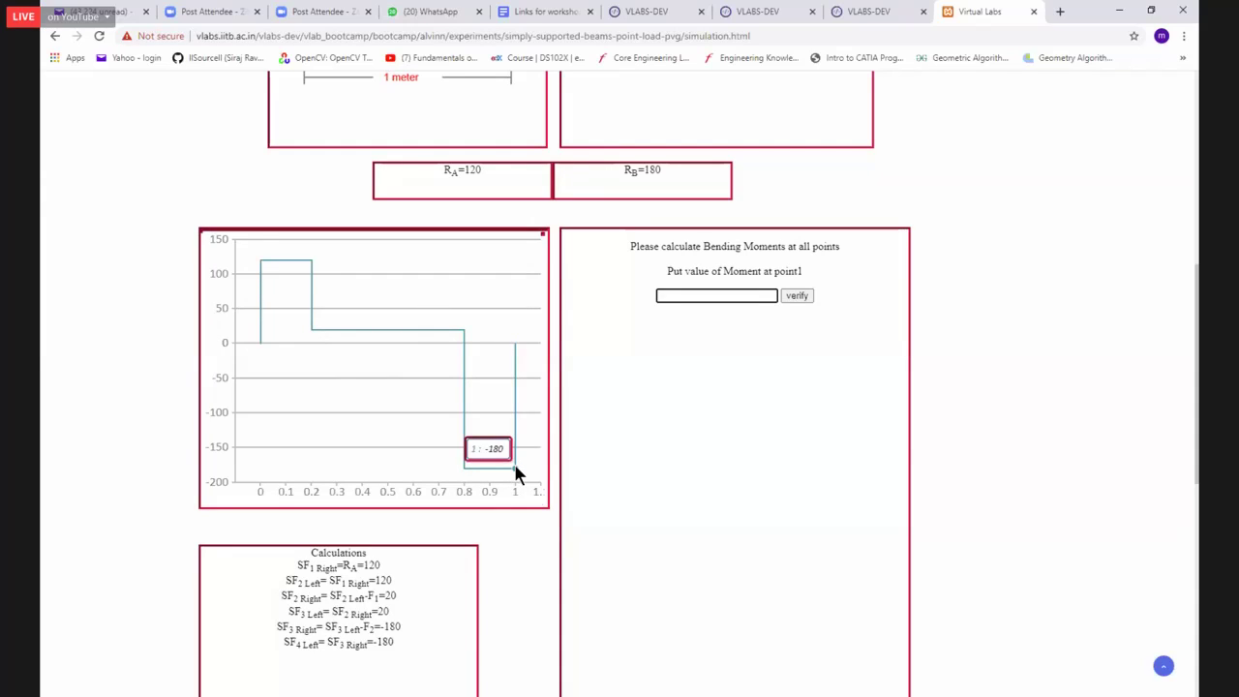
pyautogui.scroll(2, 1059, 423)
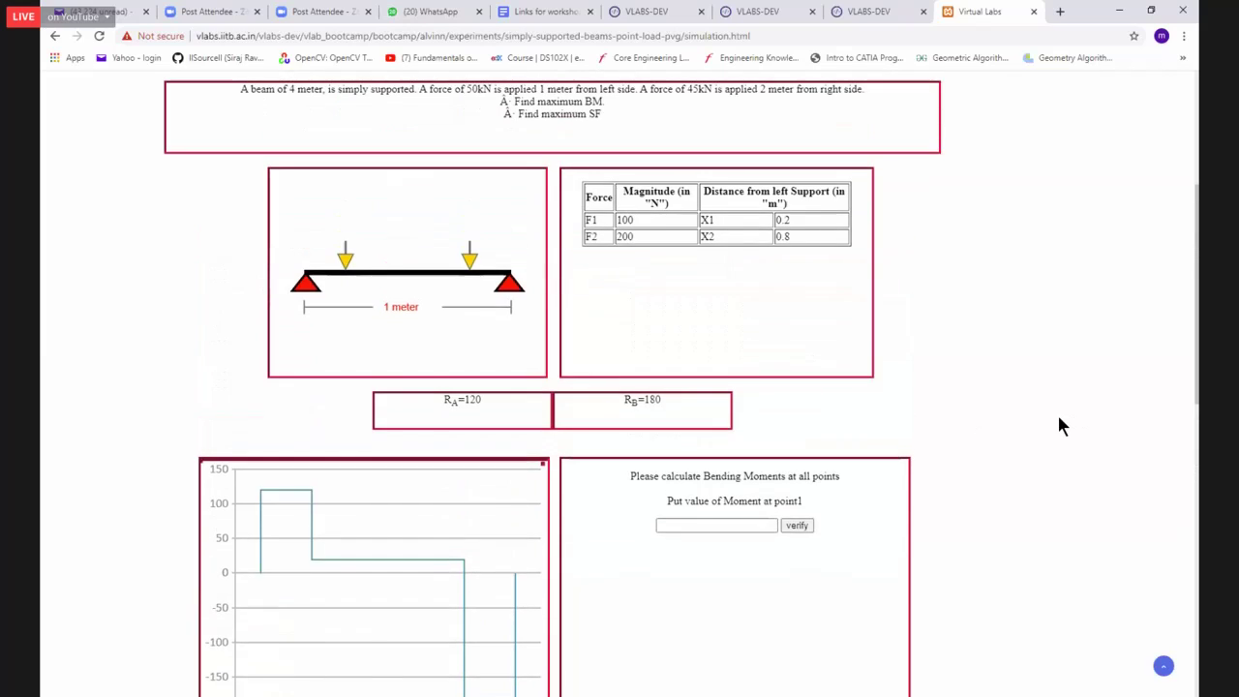
pyautogui.scroll(2, 1060, 423)
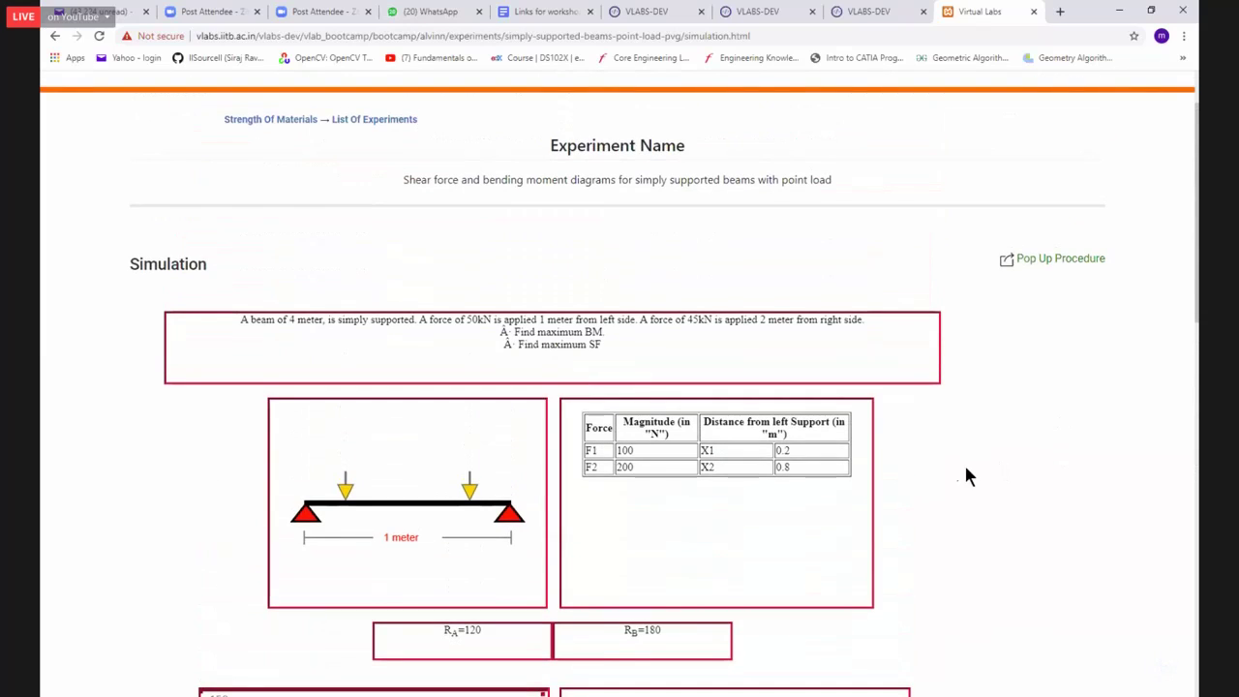